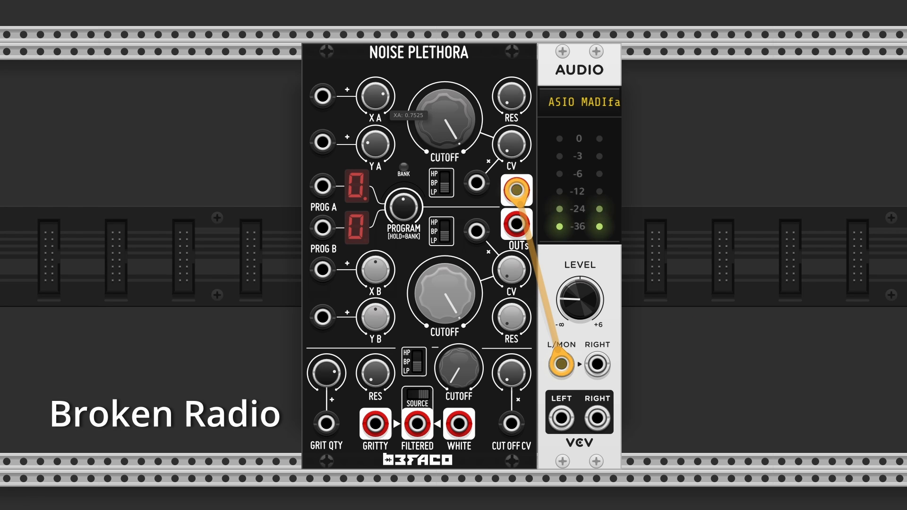
- Adjust the X A parameter while algorithm A plays through the audio output
left_click_drag(382, 99, 383, 104)
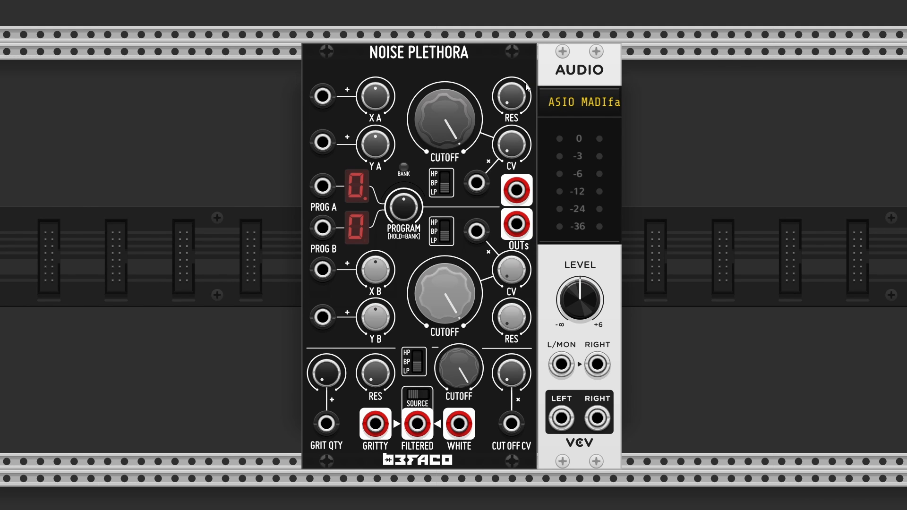
- Set algorithm A to bank C, program 1, and switch the program selector over to algorithm B
mouse_move(409, 216)
left_mouse_down()
mouse_move(408, 168)
mouse_move(409, 216)
left_mouse_up()
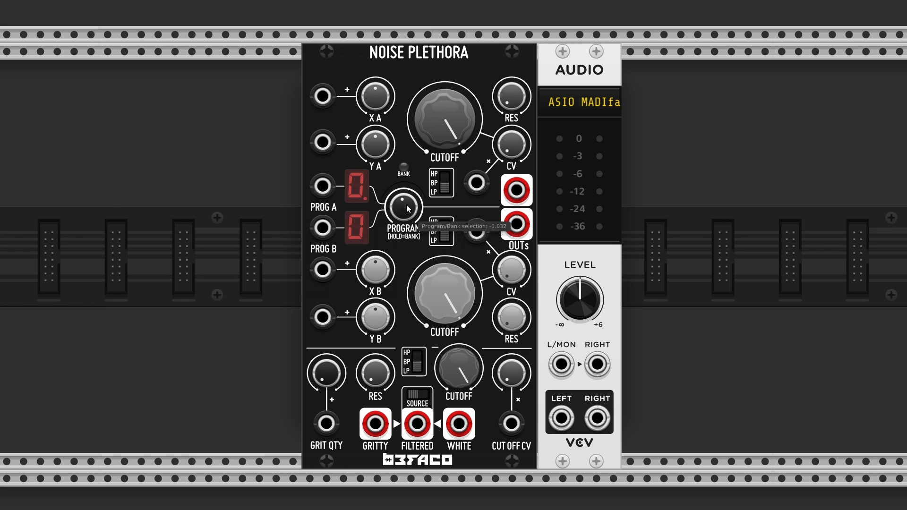
left_click(404, 206)
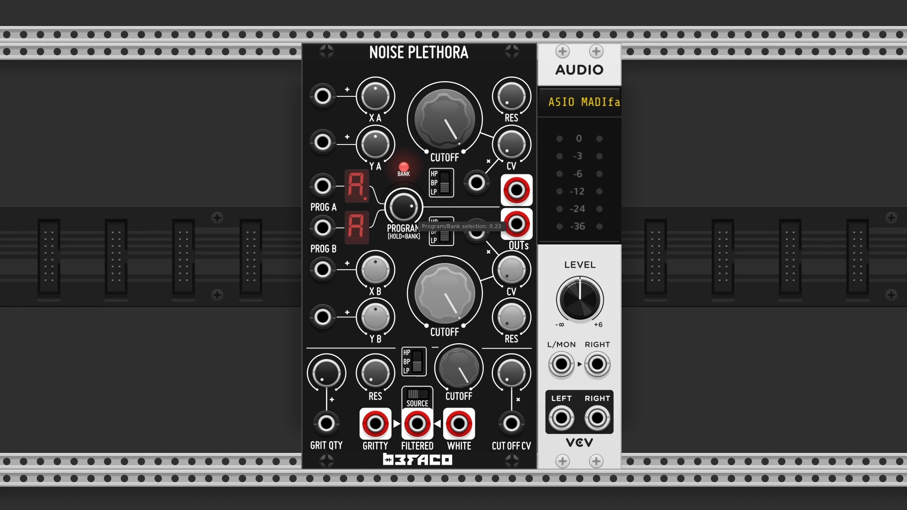
left_click_drag(403, 207, 404, 182)
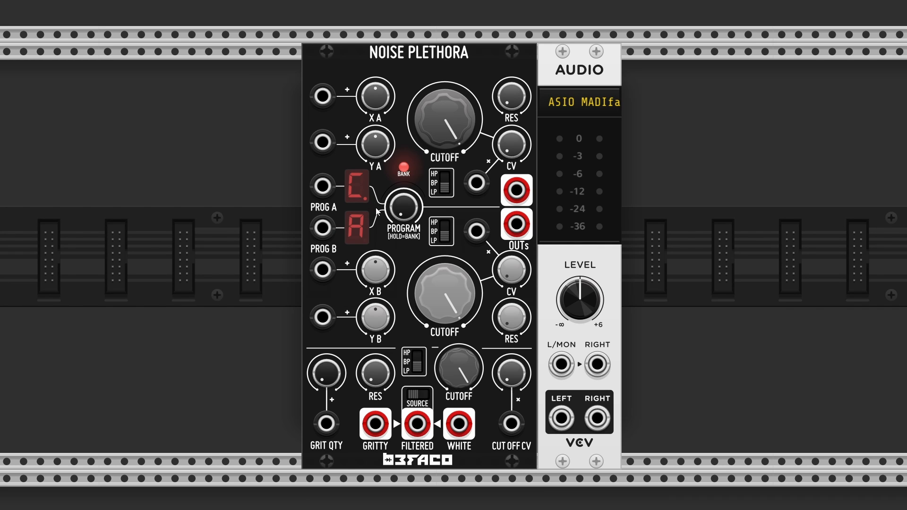
left_click(403, 208)
left_click(411, 214)
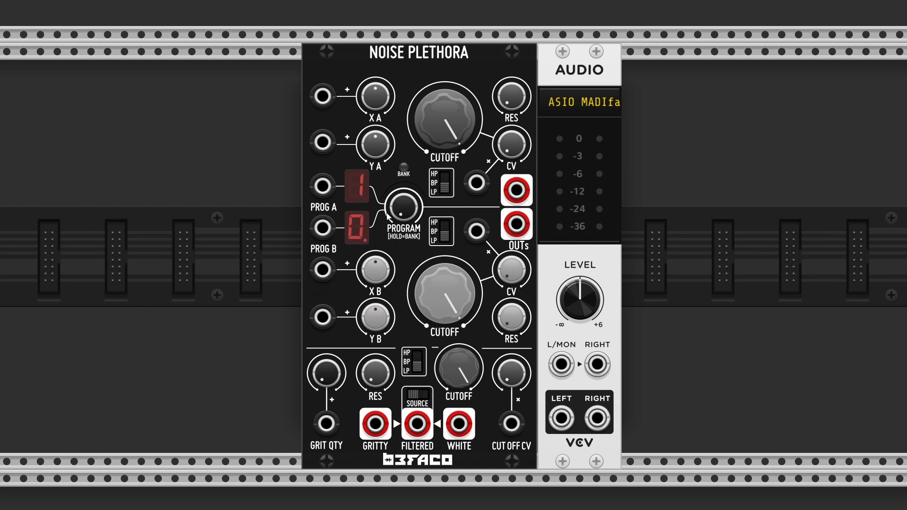
- Look through the Program A bank choices in the Noise Plethora module's options, leaving the selection as it is
right_click(421, 67)
mouse_move(461, 191)
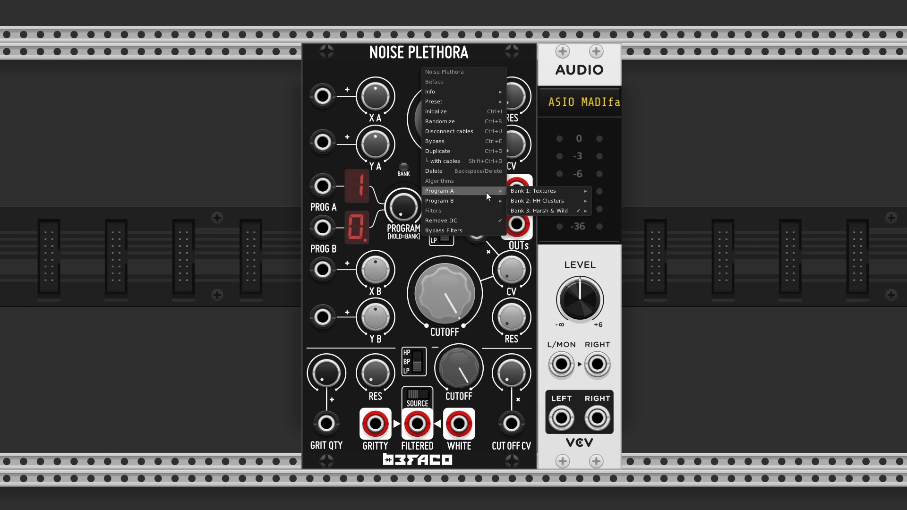
left_click(350, 87)
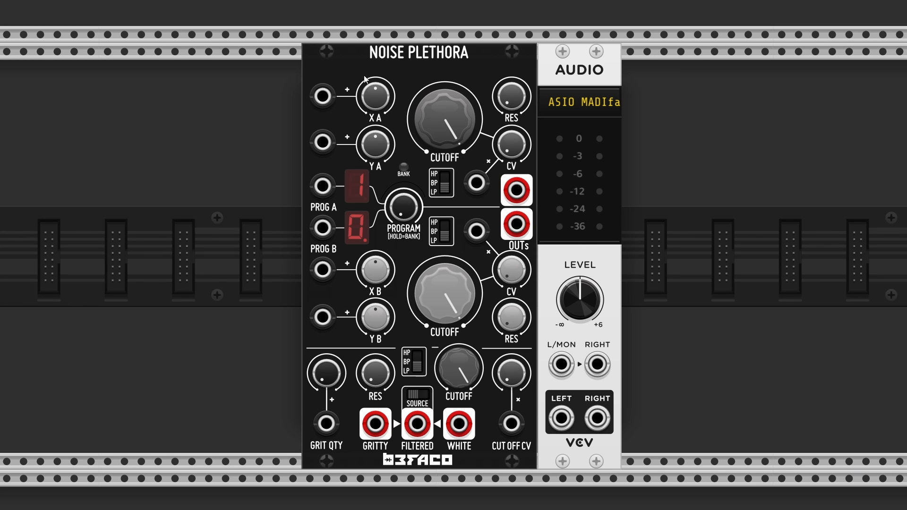
mouse_move(382, 90)
mouse_move(384, 160)
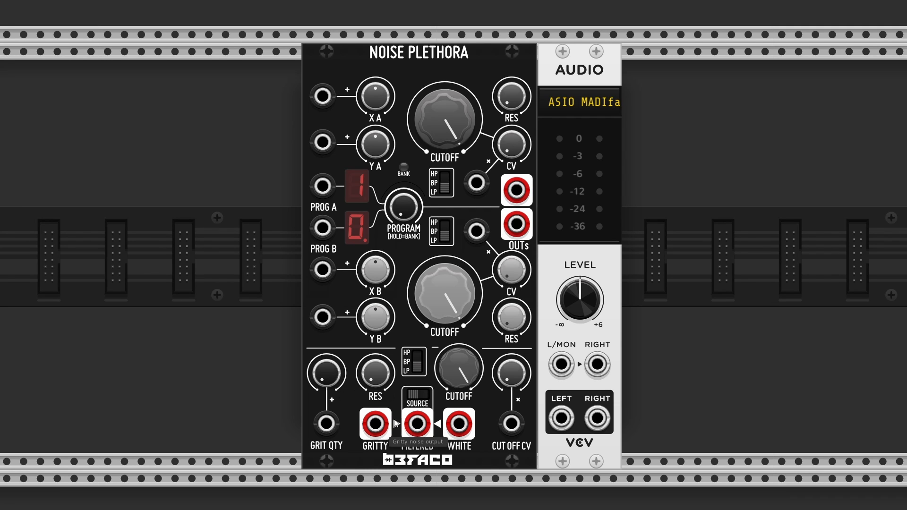
- Patch the Gritty noise output to the left audio input, lower the output level, and sweep Grit Quantity back to 0
left_click_drag(584, 301, 584, 399)
left_click_drag(327, 373, 326, 321)
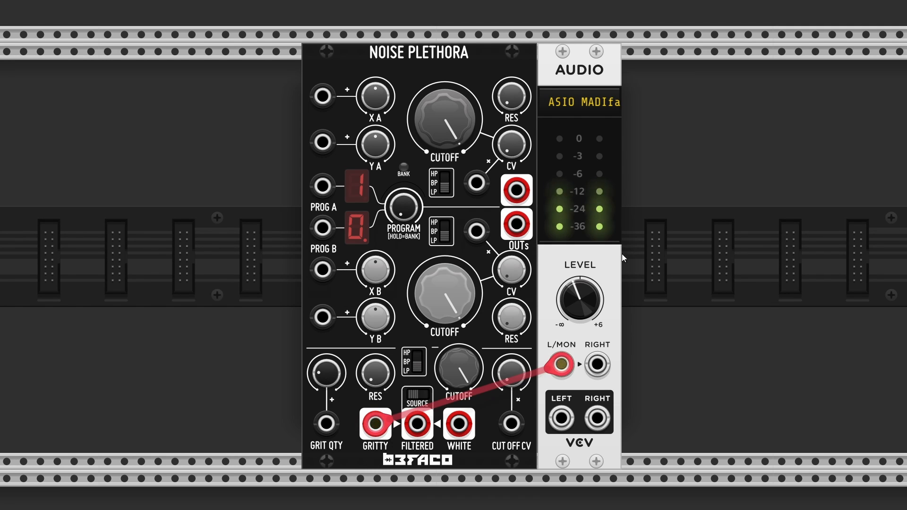
left_click_drag(580, 299, 580, 328)
left_click_drag(327, 373, 326, 326)
left_click_drag(326, 373, 326, 437)
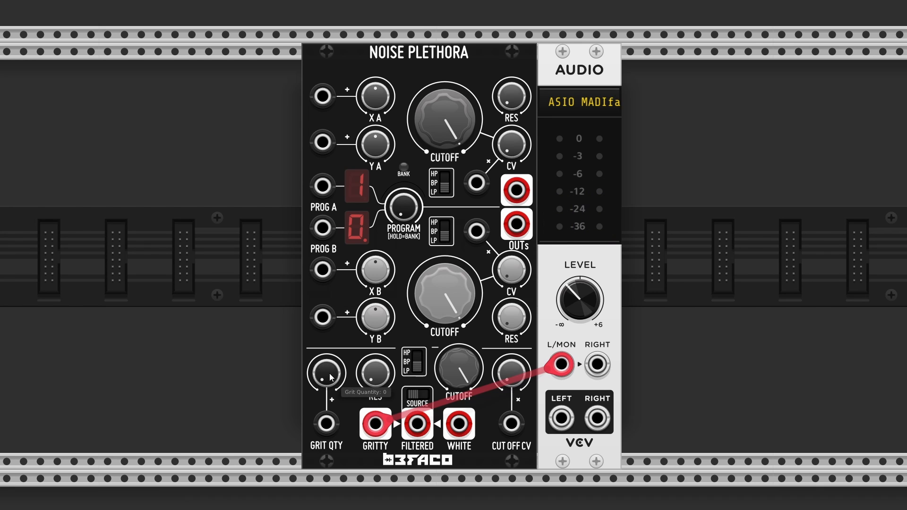
- Move the audio cable from the Gritty output to White and on to Filtered, lowering the output level along the way
left_click_drag(375, 424, 458, 429)
left_click_drag(579, 301, 580, 313)
left_click_drag(457, 426, 422, 425)
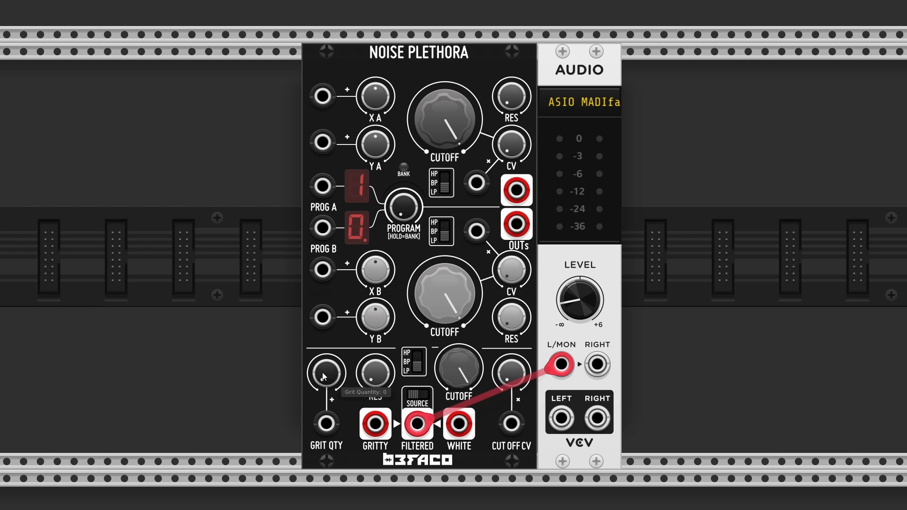
- Raise the Grit Quantity and flip the Source switch that feeds the Filtered output
left_click_drag(326, 377, 325, 359)
mouse_move(473, 352)
left_mouse_down()
mouse_move(473, 373)
mouse_move(474, 354)
left_mouse_up()
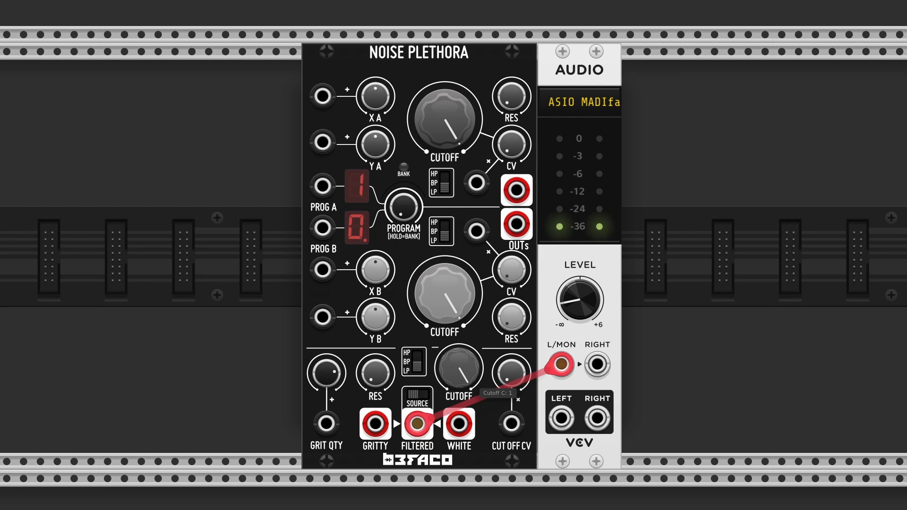
left_click(419, 399)
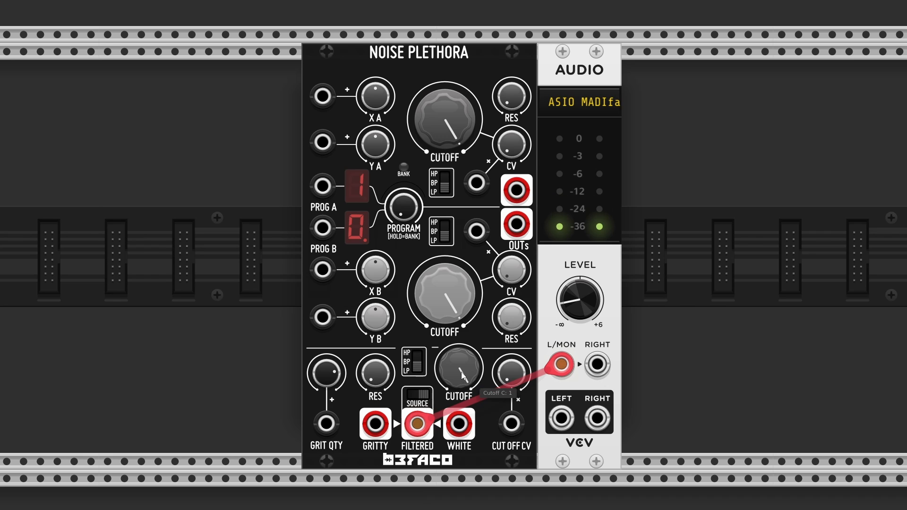
- Sweep the bottom section's Cutoff C down to minimum and try its filter type switch
mouse_move(461, 375)
left_mouse_down()
mouse_move(460, 411)
mouse_move(460, 388)
left_mouse_up()
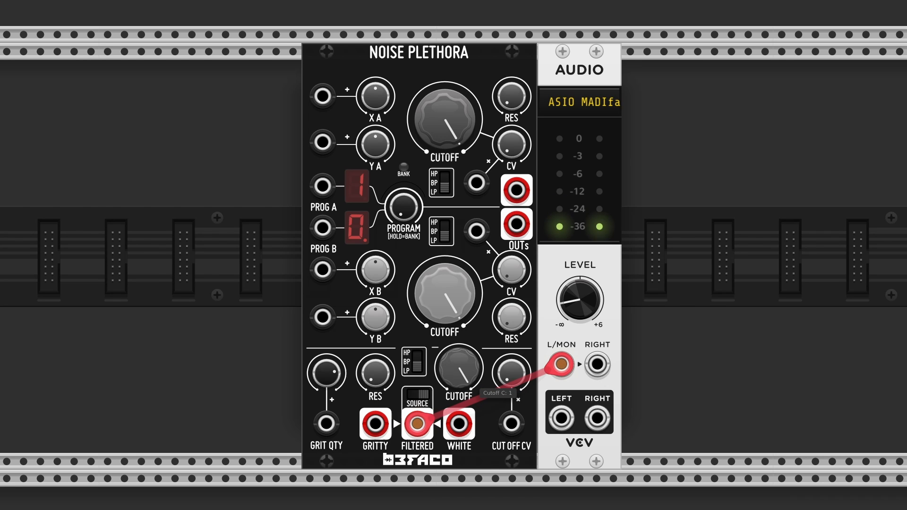
left_click_drag(453, 358, 472, 374)
left_click(416, 362)
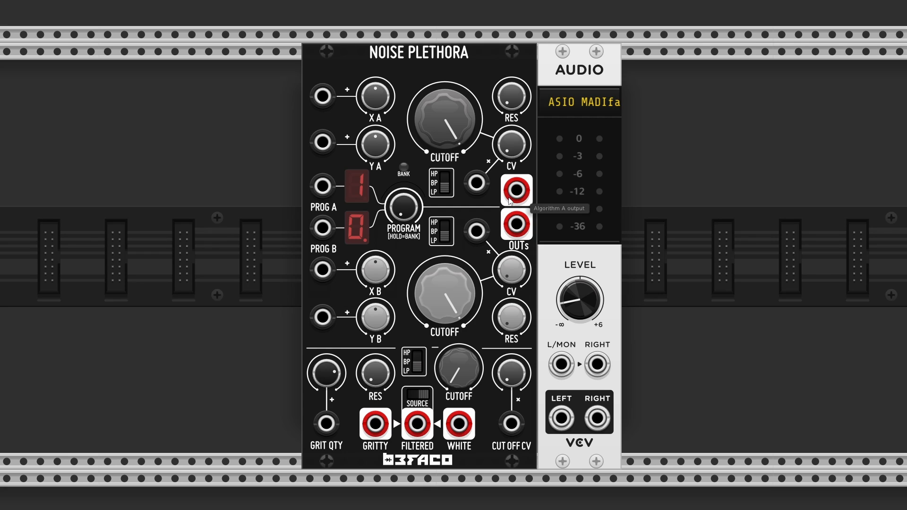
- Patch the Algorithm A output to the left audio input, set algorithm A to bank A, program 0, and lower the level
left_click_drag(519, 192, 562, 373)
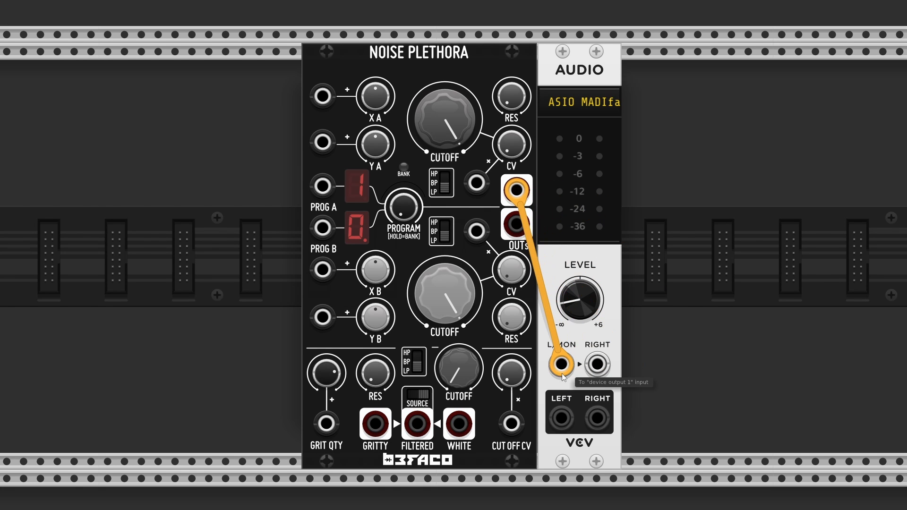
left_click(402, 207)
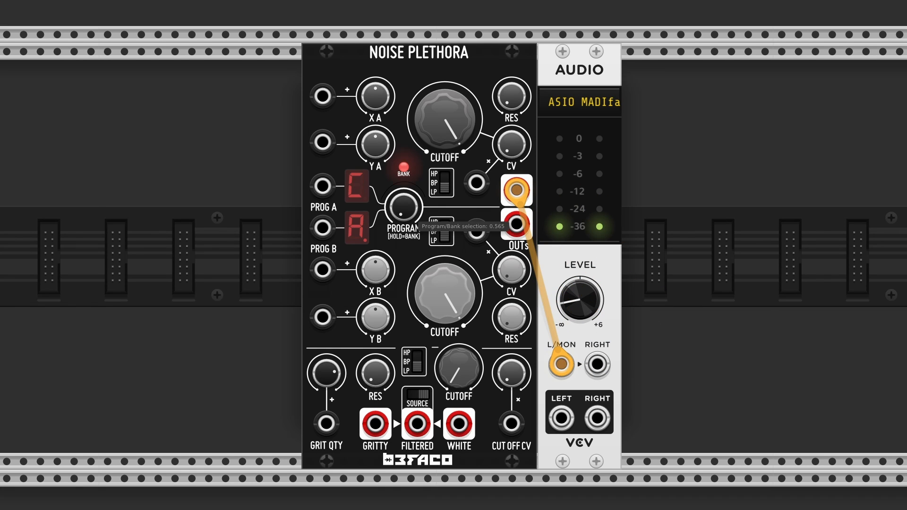
left_click_drag(404, 206, 405, 372)
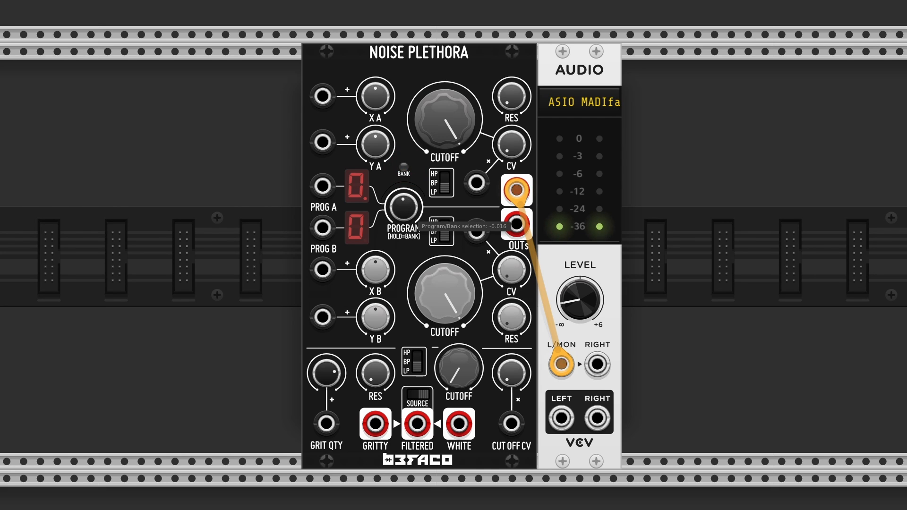
left_click_drag(590, 312, 589, 336)
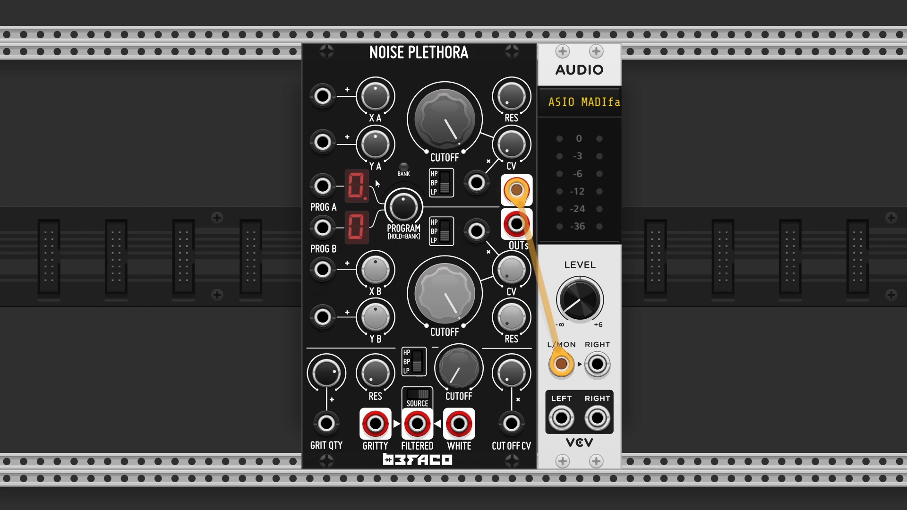
mouse_move(361, 183)
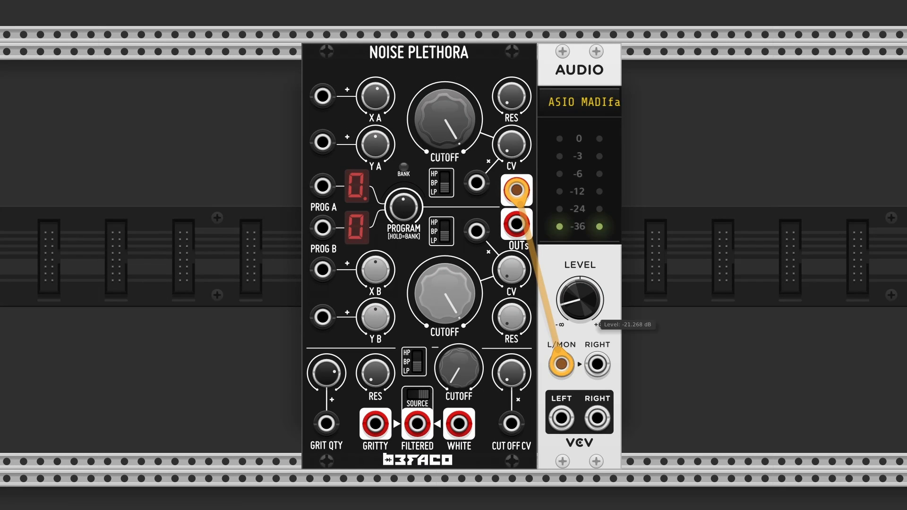
- Sweep the X A and Y A parameters of program 0 to vary algorithm A's sound
left_click_drag(382, 103, 382, 112)
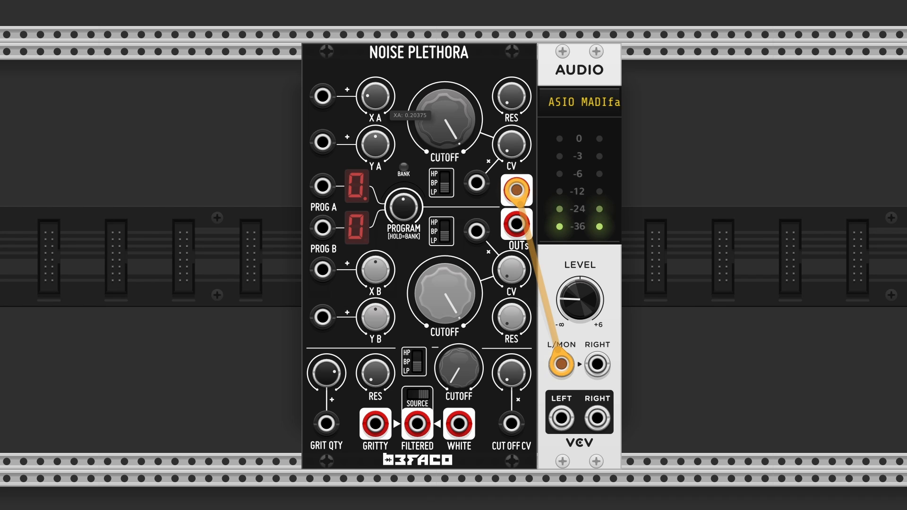
left_click_drag(379, 101, 380, 105)
left_click_drag(380, 148, 379, 145)
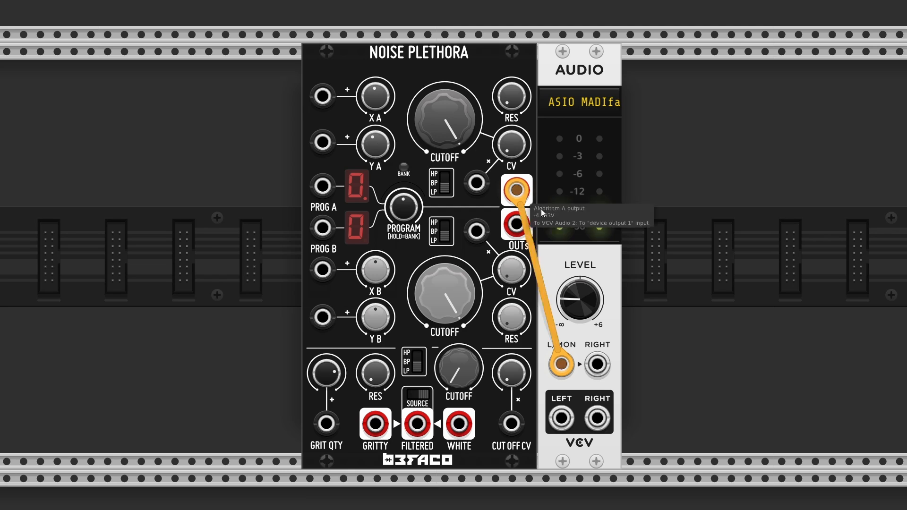
- Switch algorithm A to program 1 and vary its filter cutoff along with X A and Y A, taking Y A up to 1
left_click_drag(445, 119, 445, 159)
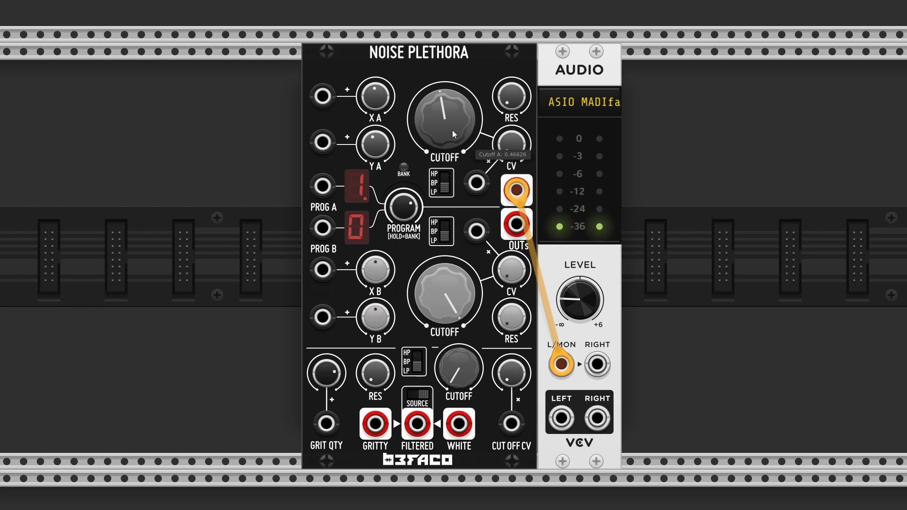
left_click_drag(446, 140, 445, 111)
left_click_drag(437, 118, 436, 93)
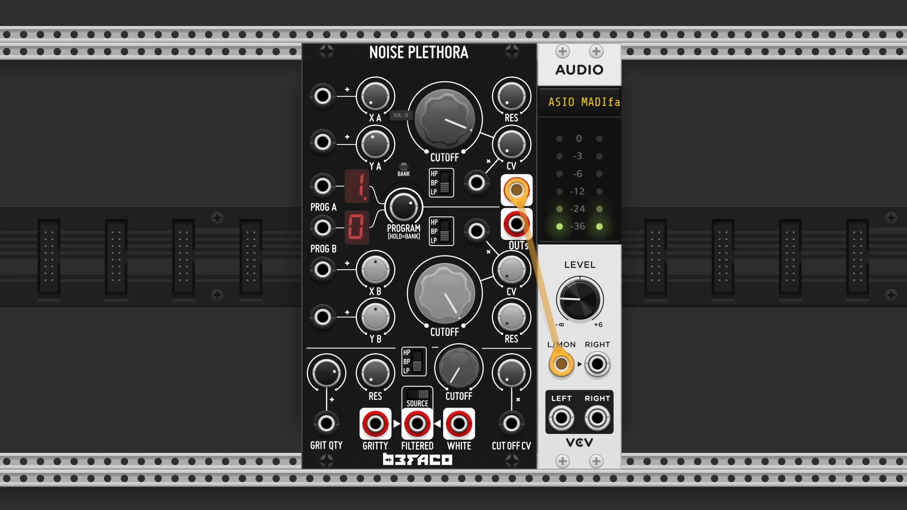
left_click_drag(375, 96, 375, 81)
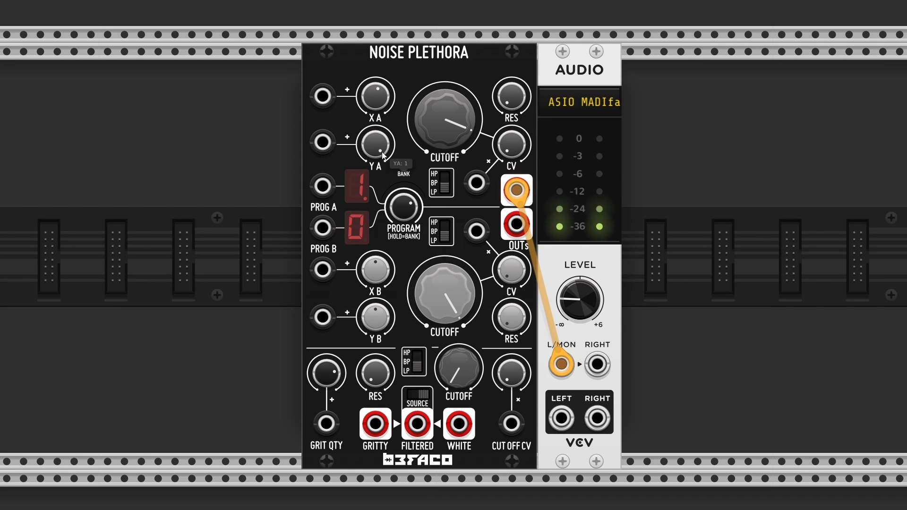
mouse_move(448, 115)
left_mouse_down()
mouse_move(449, 107)
mouse_move(448, 115)
left_mouse_up()
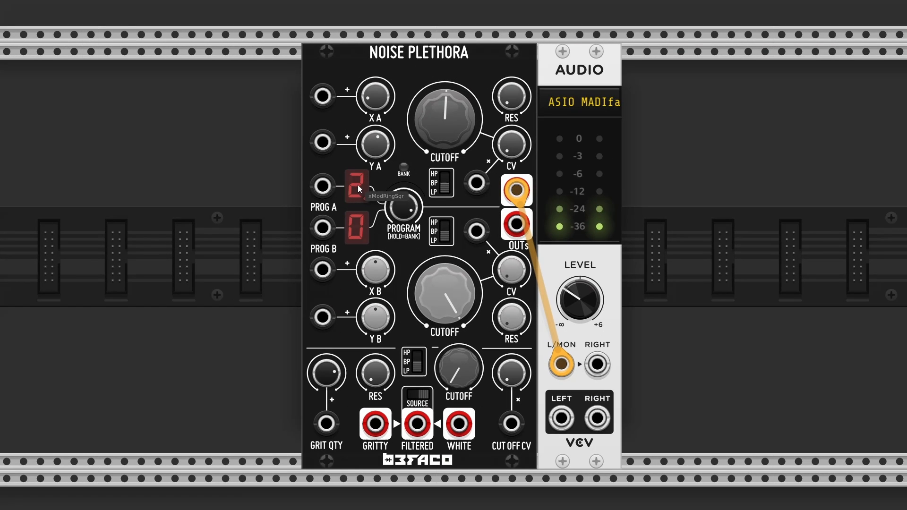
- Switch algorithm A to program 2, open up its cutoff, and vary X A and Y A, taking Y A down to 0
left_click_drag(382, 103, 382, 118)
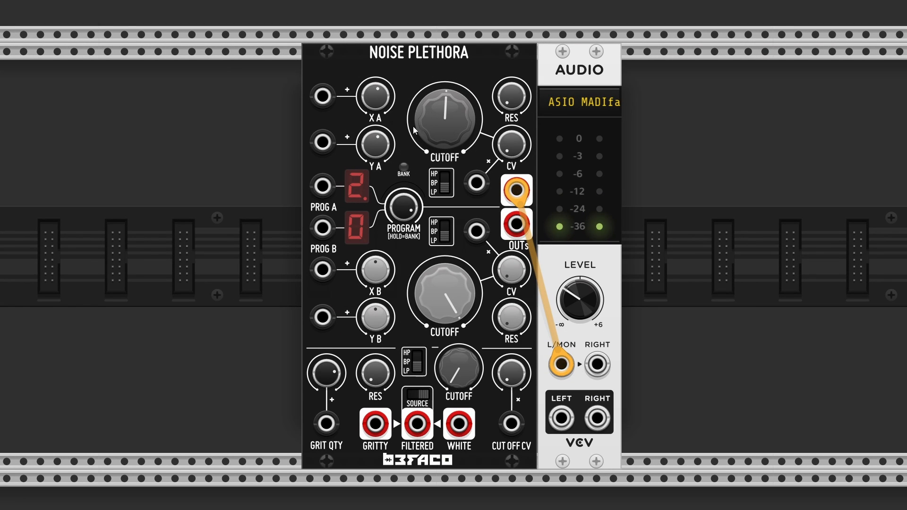
left_click_drag(445, 119, 445, 71)
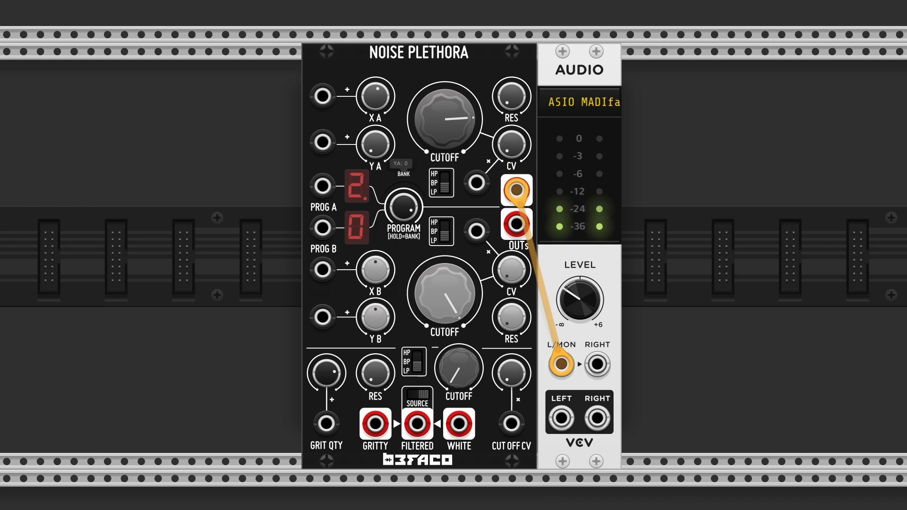
left_click_drag(376, 143, 376, 154)
left_click_drag(375, 97, 375, 111)
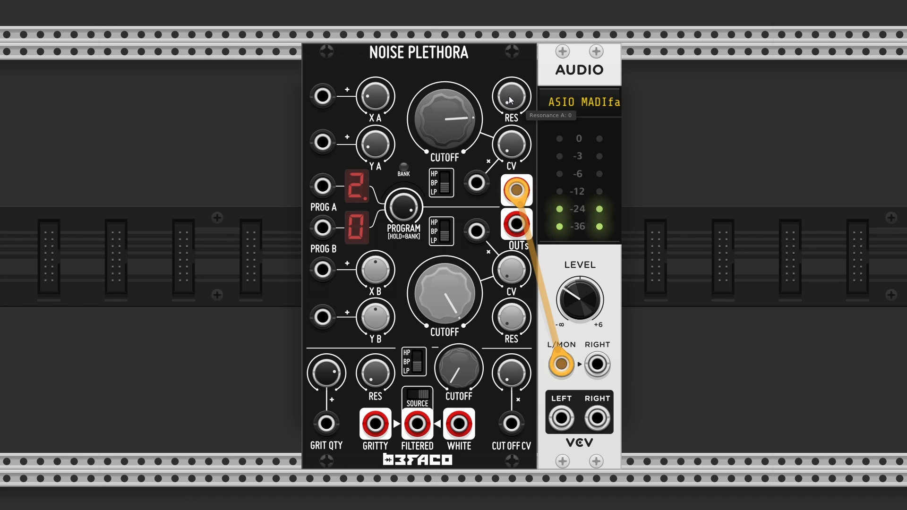
- Raise Resonance A past the halfway point and lower Cutoff A to about 0.39
left_click_drag(443, 116, 443, 162)
left_click_drag(511, 97, 511, 84)
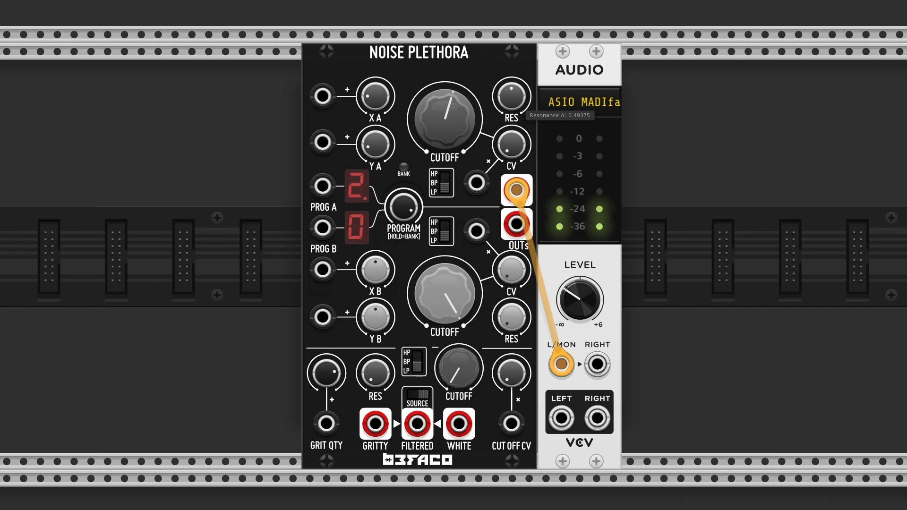
left_click_drag(417, 118, 418, 179)
- Sweep X A and Y A with the resonant filter engaged, passing about 0.28 on X A and 0.72 on Y A
left_click_drag(383, 104, 383, 84)
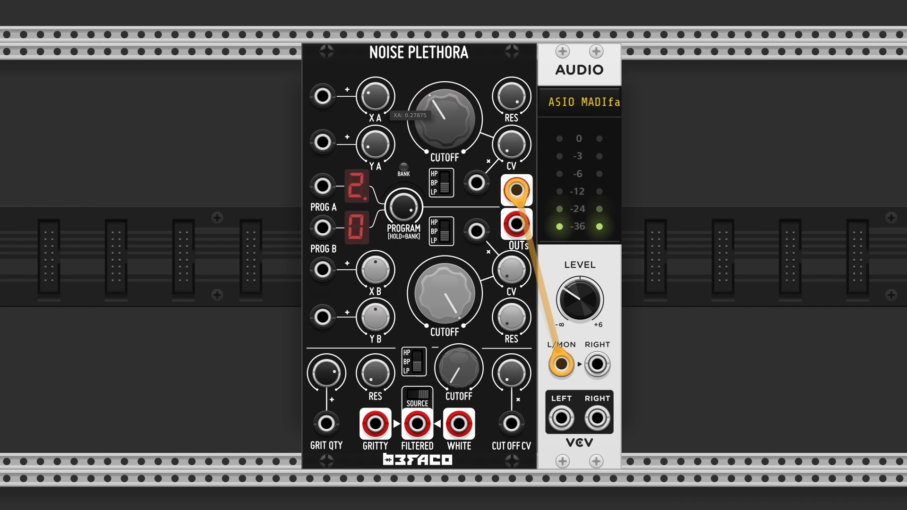
mouse_move(380, 147)
left_mouse_down()
mouse_move(380, 160)
mouse_move(377, 136)
left_mouse_up()
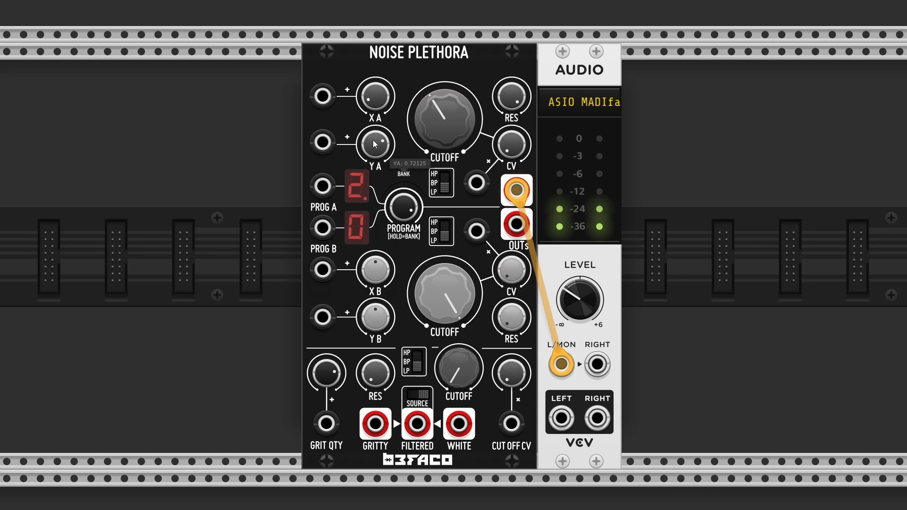
left_click_drag(374, 97, 374, 28)
left_click_drag(377, 145, 377, 42)
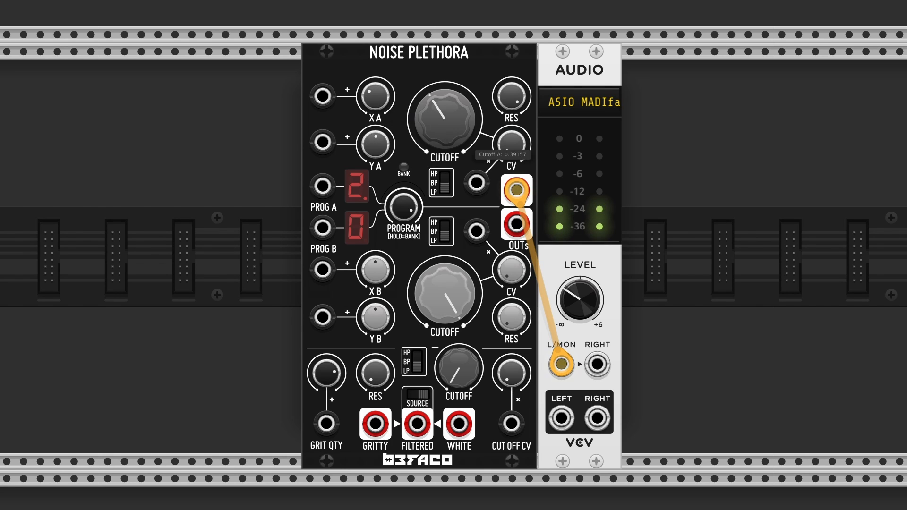
- Switch filter A to bandpass and on to highpass while sweeping its cutoff, and reduce Resonance A
left_click_drag(446, 129, 446, 69)
left_click(443, 184)
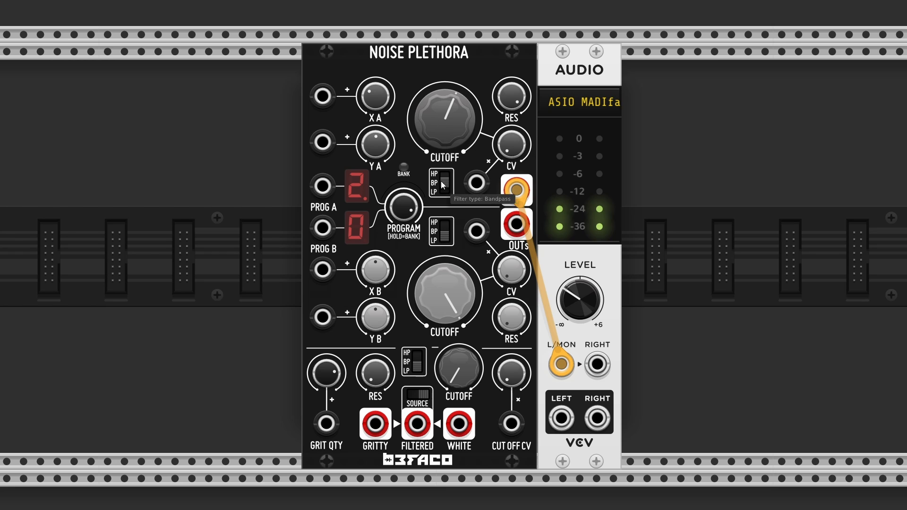
left_click_drag(440, 141, 445, 189)
left_click(447, 181)
left_click_drag(527, 97, 528, 123)
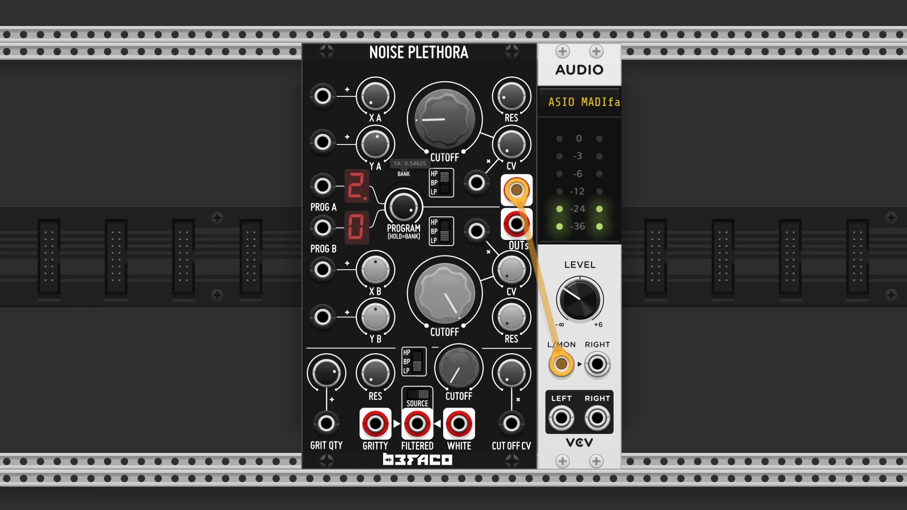
- Under the highpass filter, lower Y A to about 0.12, vary X A and bring Cutoff A down
left_click_drag(376, 144, 376, 187)
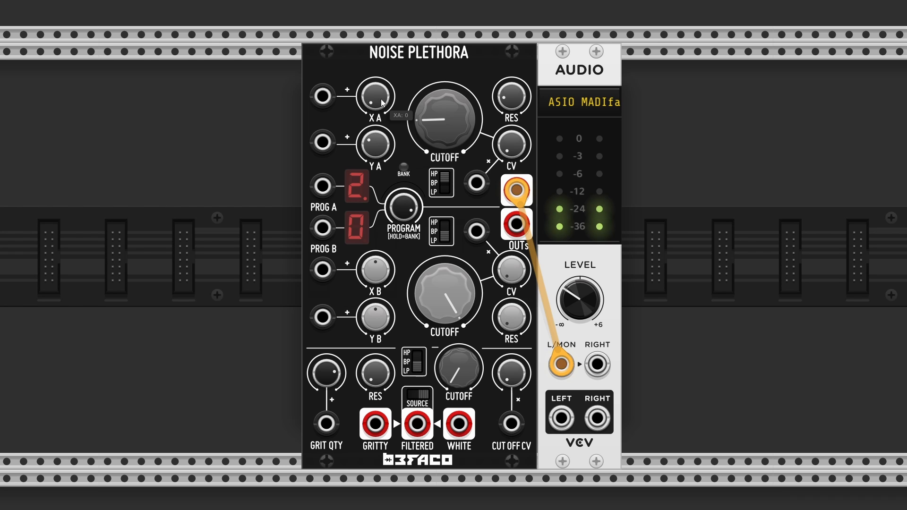
left_click_drag(375, 97, 375, 70)
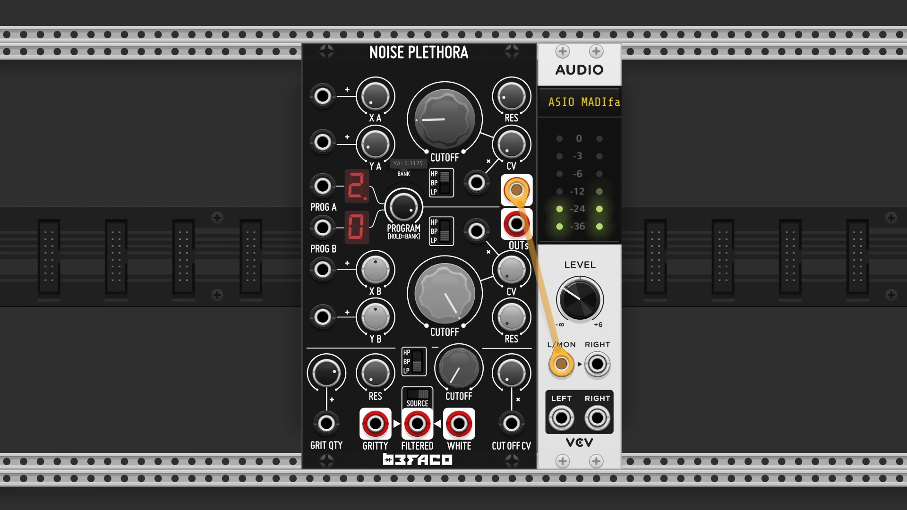
left_click_drag(445, 120, 444, 203)
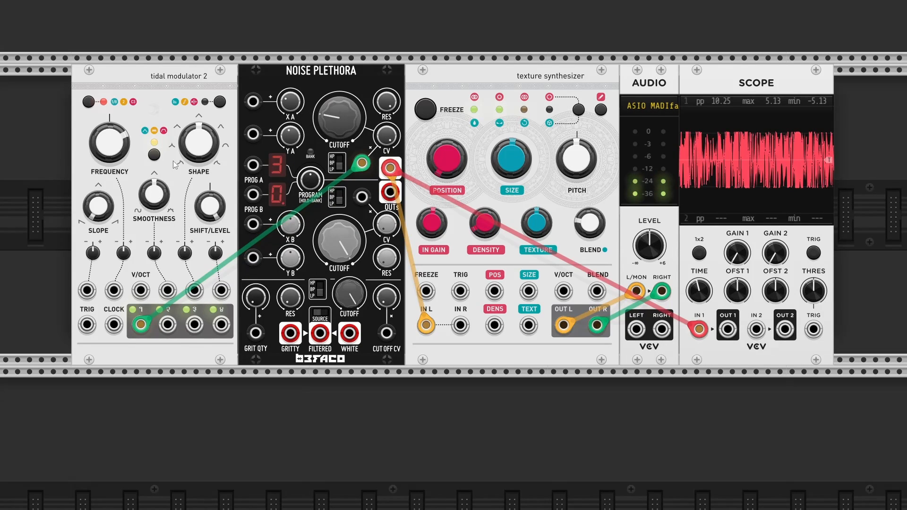
- Lower the tidal modulator's Frequency to -48 semitones, vary X A, and raise Cutoff A past about 0.37
left_click_drag(117, 146, 116, 284)
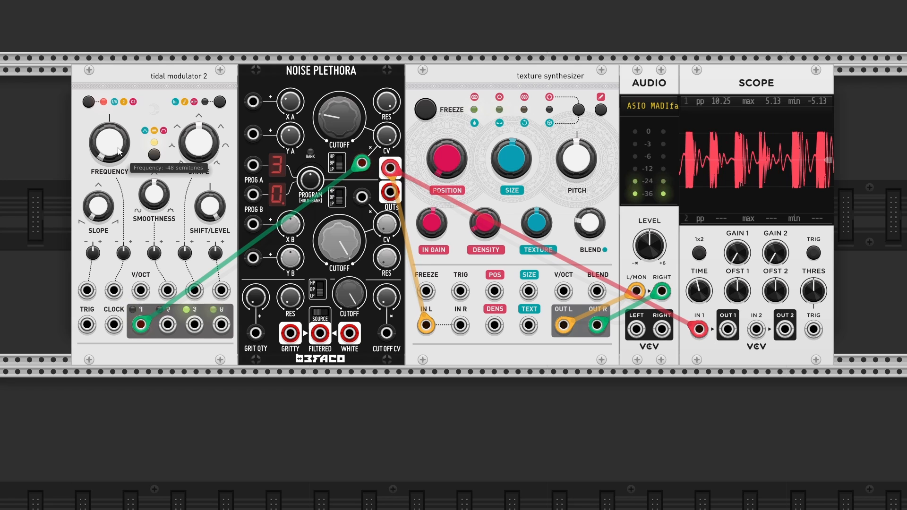
left_click_drag(289, 100, 289, 31)
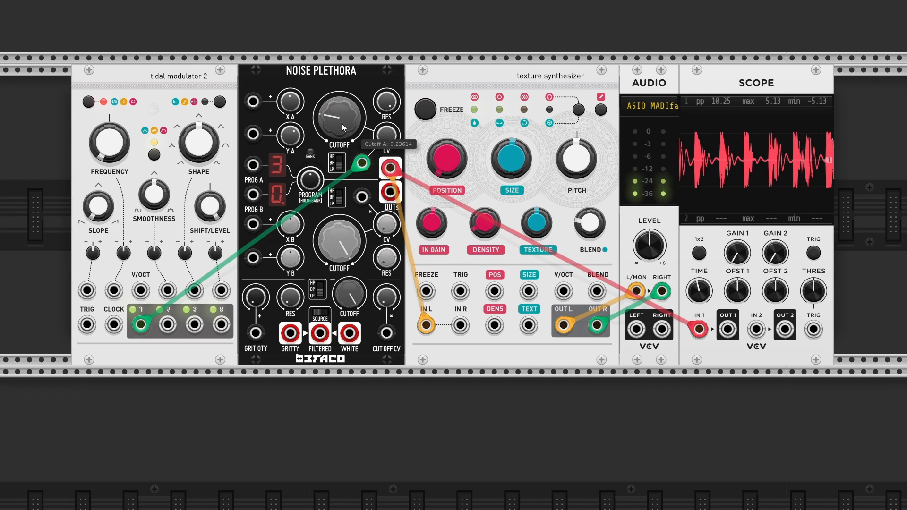
left_click_drag(342, 127, 343, 107)
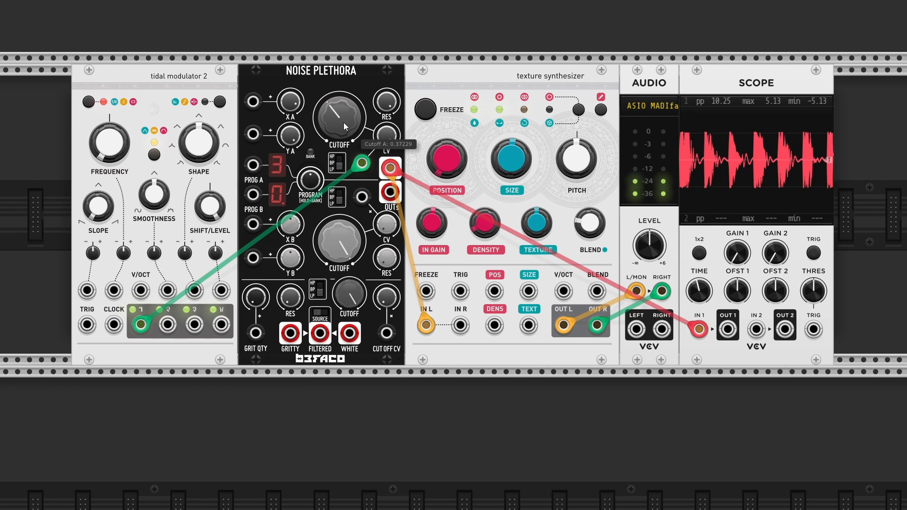
left_click_drag(344, 126, 343, 108)
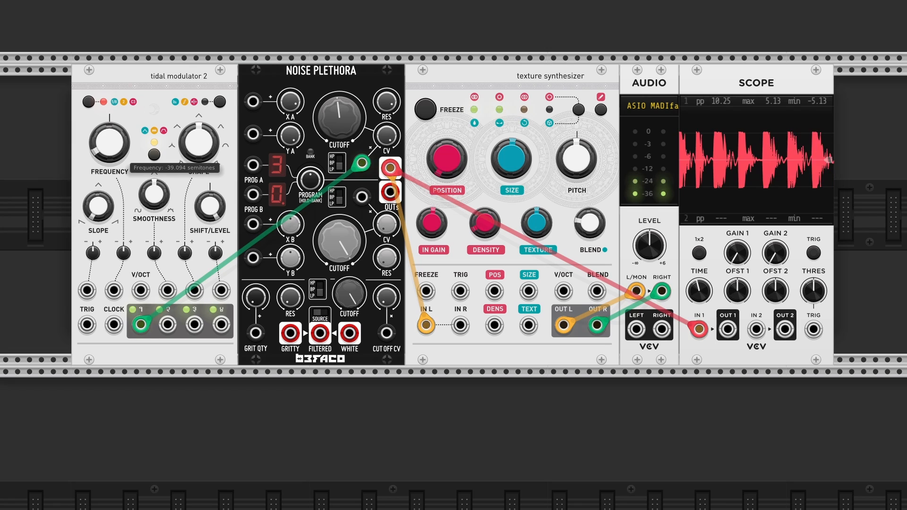
- Readjust the tidal modulator's Frequency while raising Cutoff A, and slightly reduce the Cutoff CV A amount
left_click_drag(109, 142, 109, 121)
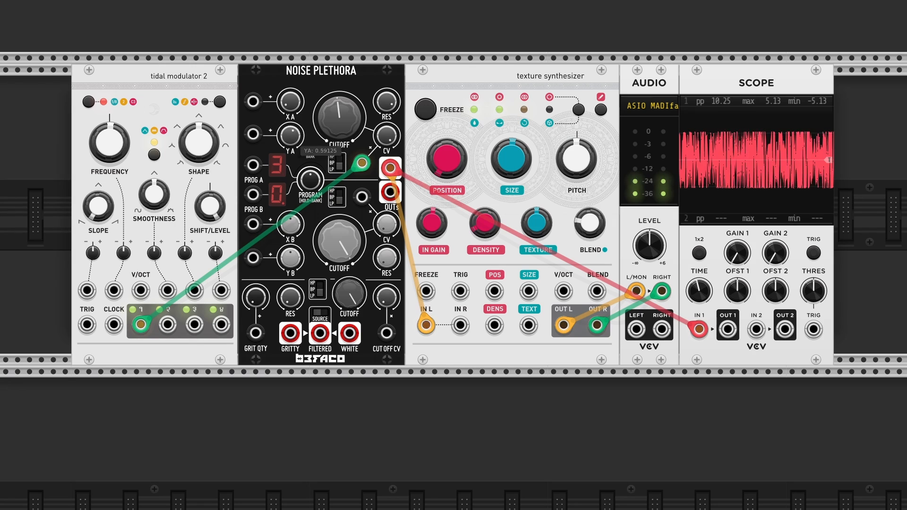
left_click_drag(356, 133, 356, 111)
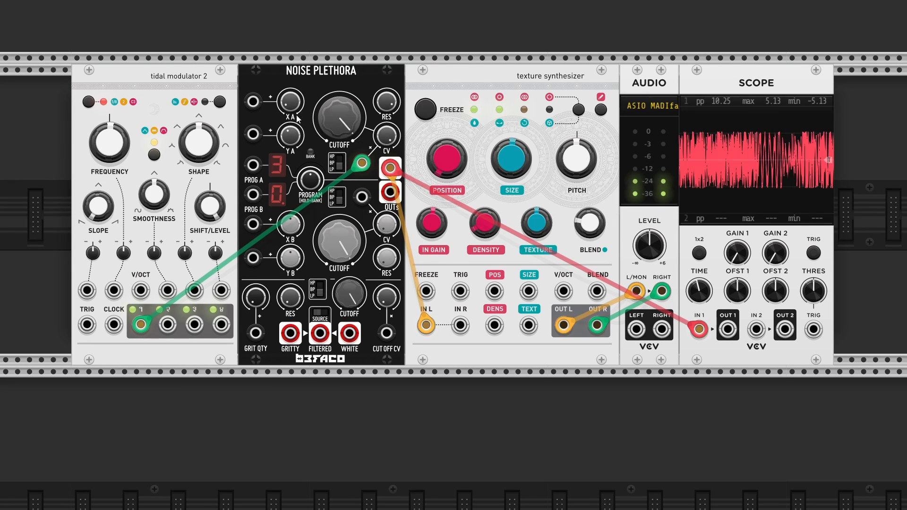
left_click_drag(111, 141, 114, 145)
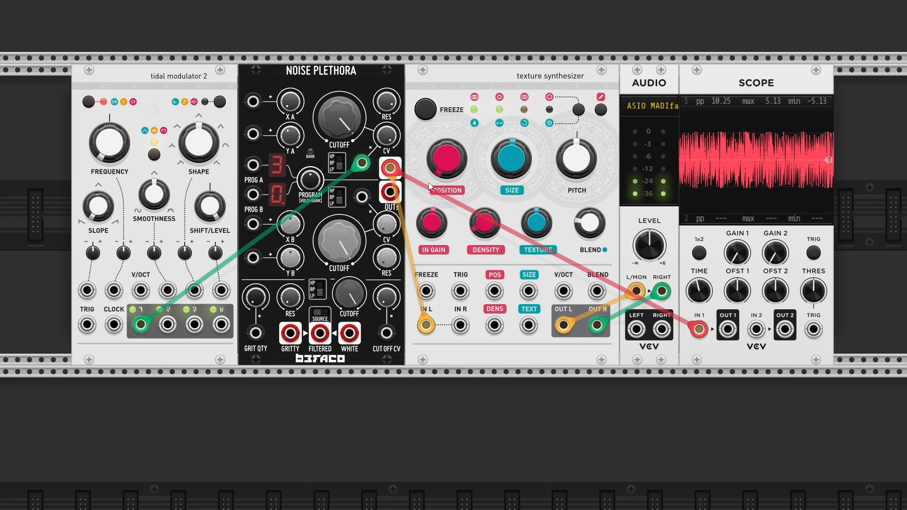
left_click_drag(390, 138, 389, 145)
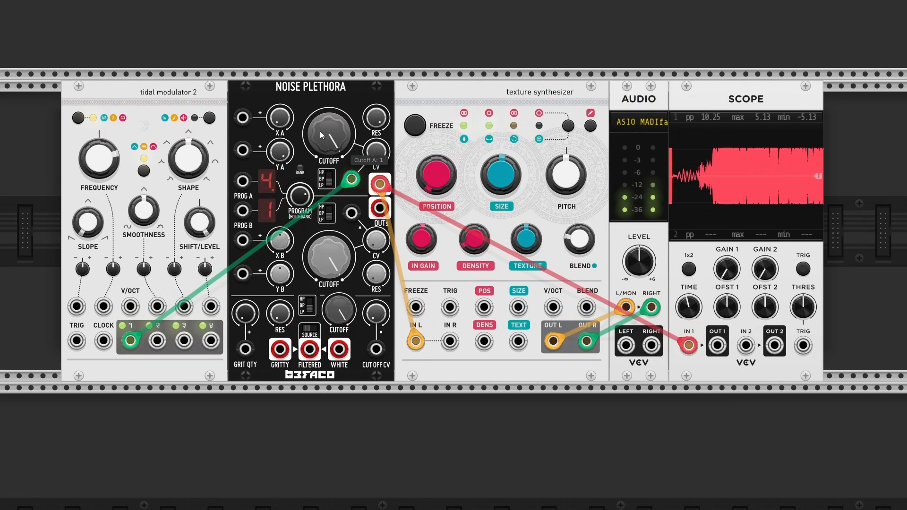
- On program 4, sweep X A and Y A, reduce Cutoff A and adjust the Cutoff CV A amount
left_click_drag(290, 101, 290, 103)
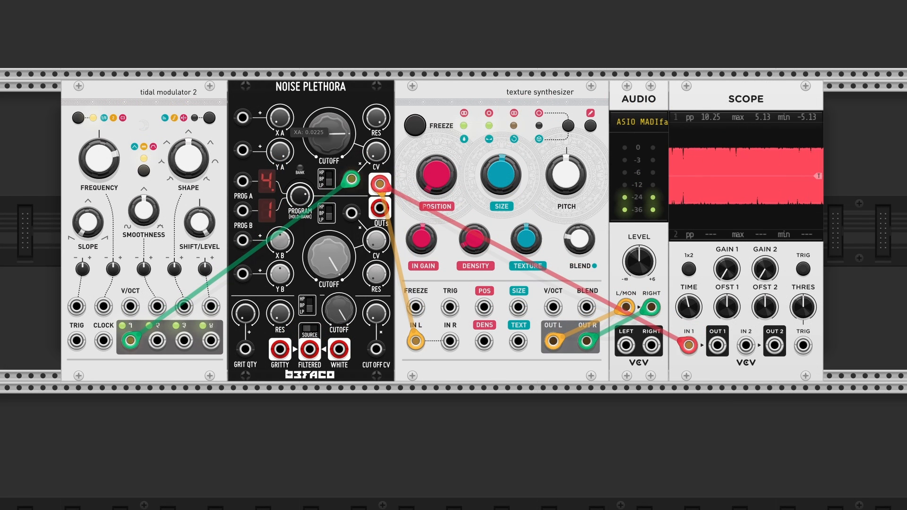
left_click_drag(280, 152, 280, 83)
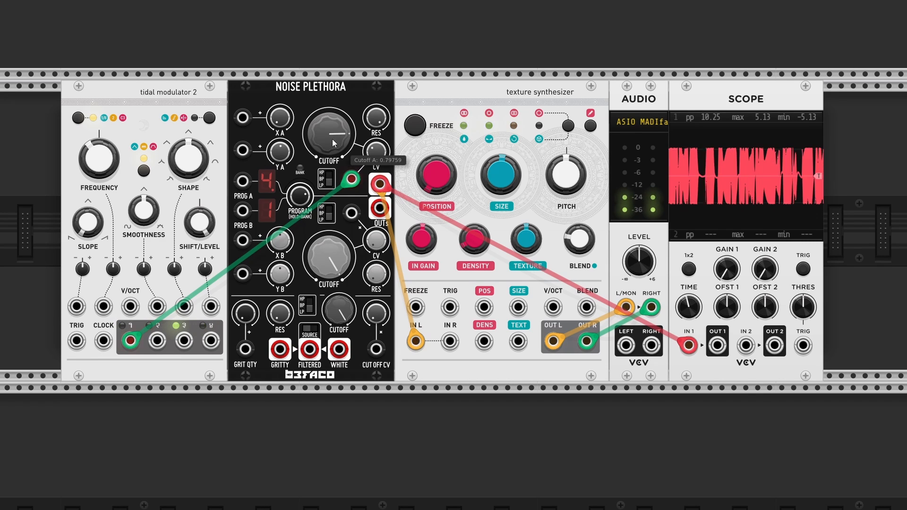
mouse_move(103, 151)
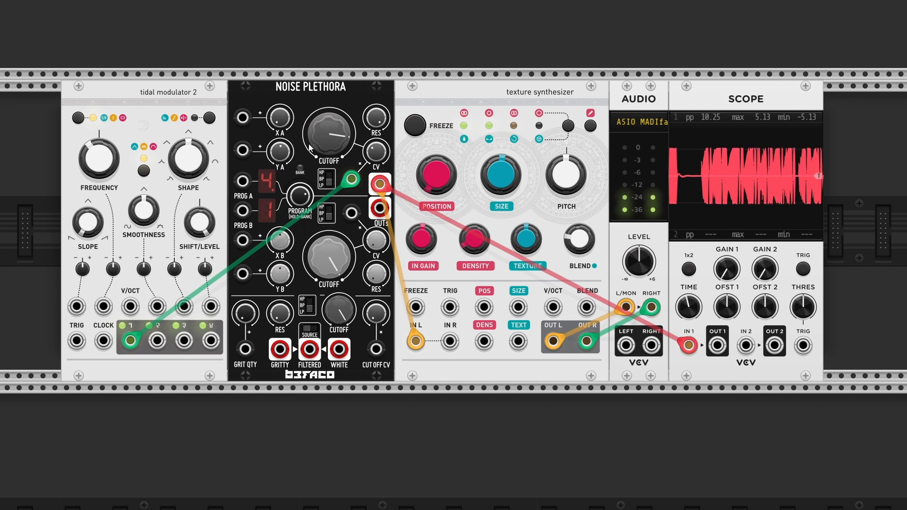
left_click_drag(329, 134, 330, 182)
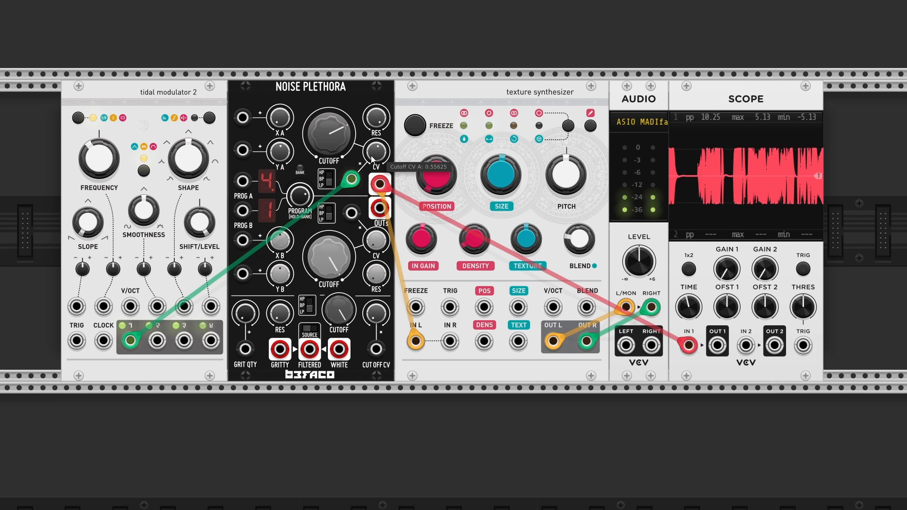
left_click_drag(377, 152, 376, 107)
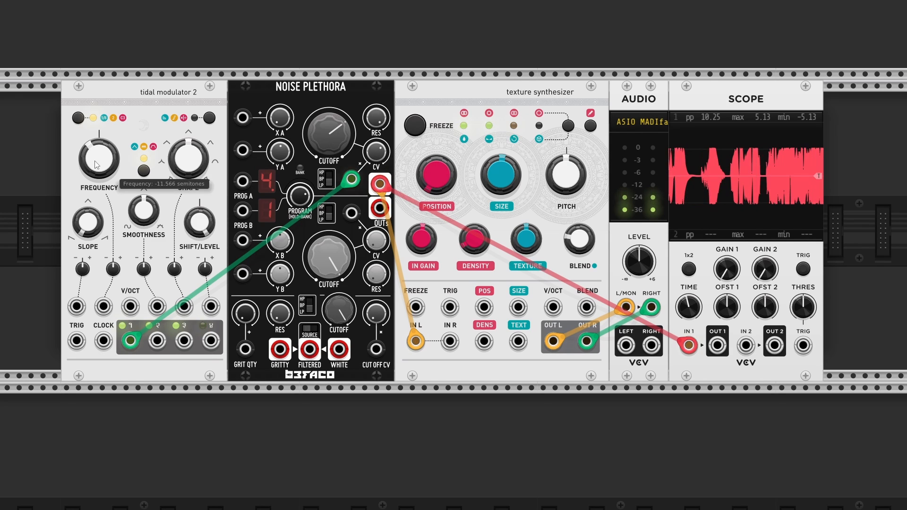
- Reshape the tidal modulator with Slope at 0% and adjusted Smoothness and Shape, and vary Y A and X A
left_click_drag(152, 221, 153, 210)
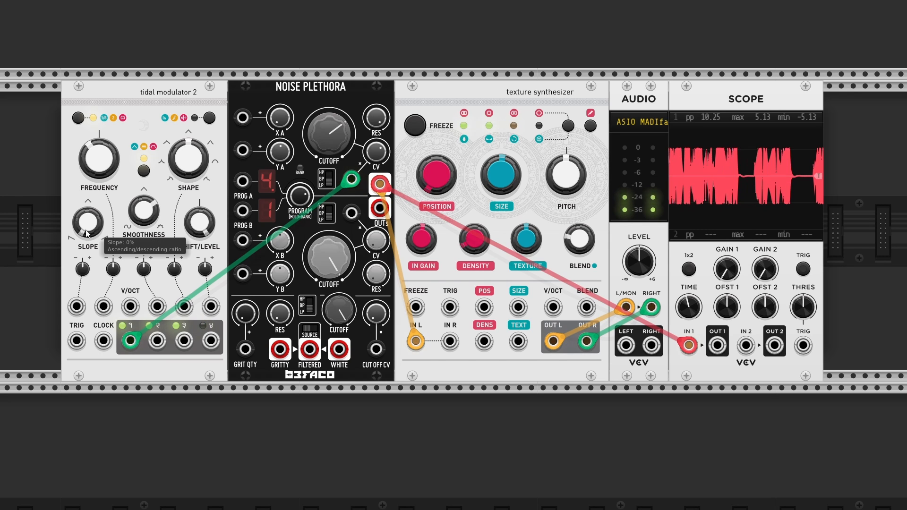
left_click_drag(191, 163, 191, 258)
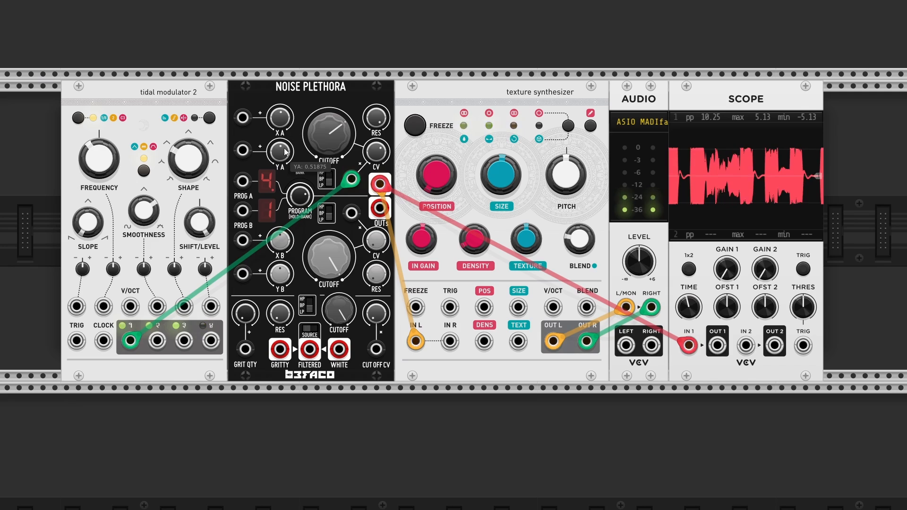
left_click_drag(293, 156, 292, 203)
left_click_drag(287, 120, 339, 132)
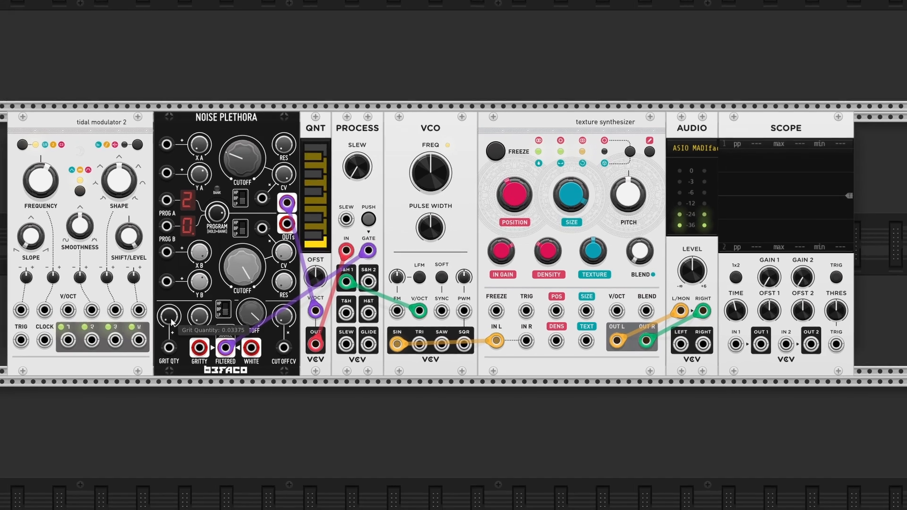
- Vary Grit Quantity and the Cutoff of the filtered noise section driving the sample-and-hold gate, and nudge Y A
left_click_drag(166, 317, 166, 298)
mouse_move(117, 311)
left_mouse_down()
mouse_move(117, 265)
mouse_move(117, 305)
left_mouse_up()
left_click_drag(279, 304, 255, 325)
left_click_drag(117, 310, 117, 313)
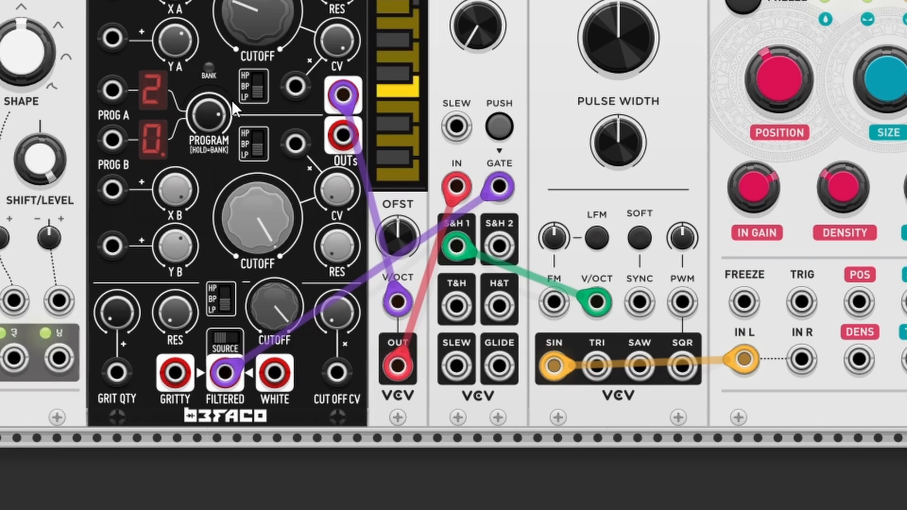
left_click_drag(183, 38, 188, 36)
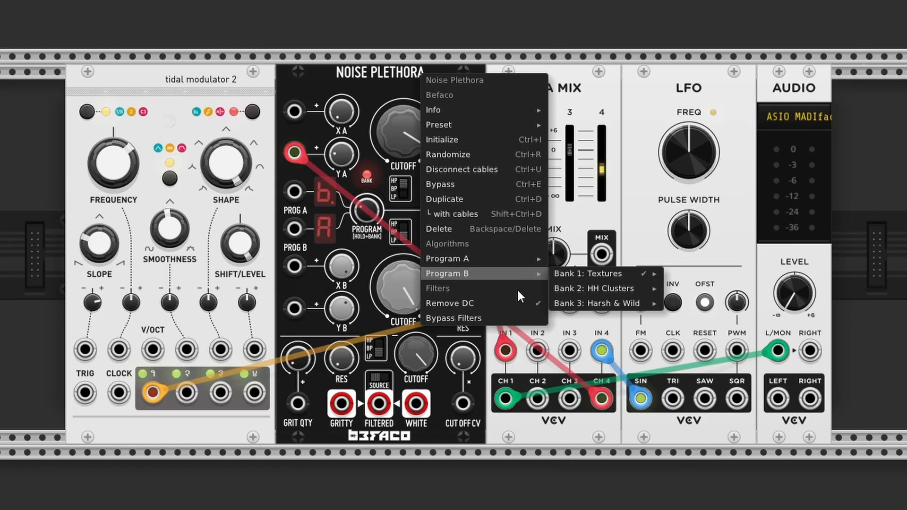
- Browse the algorithm banks available for Program A and Program B of Noise Plethora
mouse_move(522, 264)
mouse_move(644, 276)
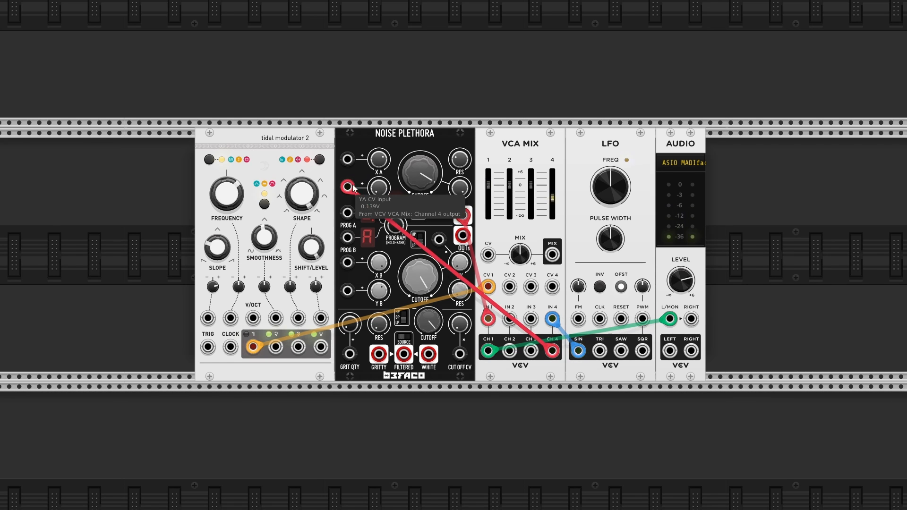
- Move the VCA Mix channel 4 cable from the Y A to the X A CV input and patch the LFO triangle into the modulator's Slope CV
left_click_drag(349, 189, 349, 162)
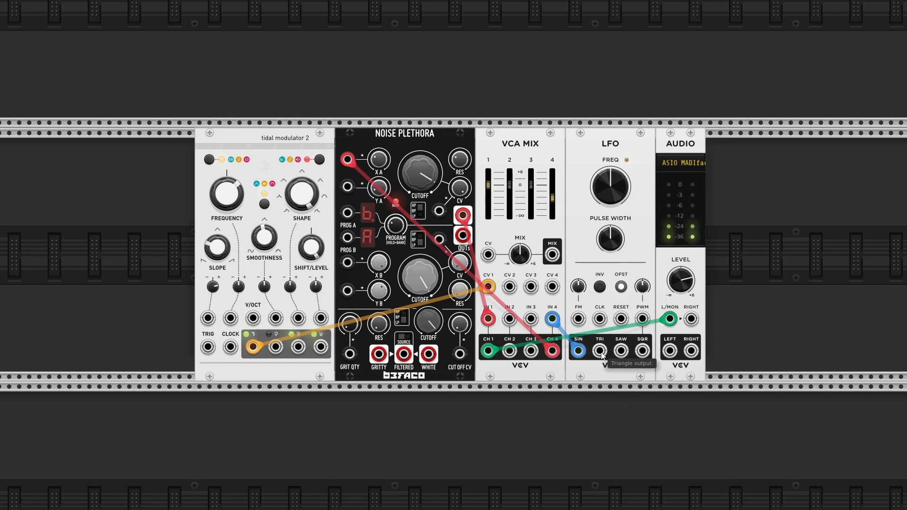
left_click_drag(599, 350, 229, 271)
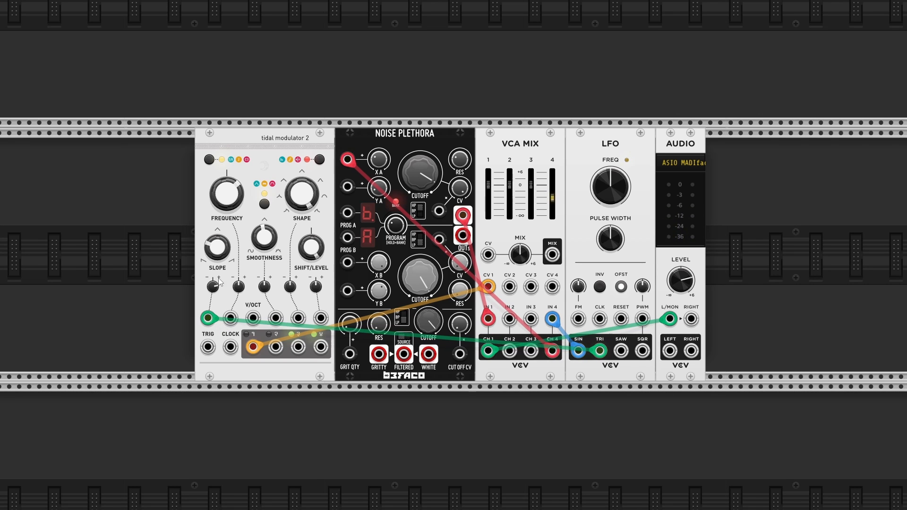
- Adjust the tidal modulator's Slope CV amount through about 57.6%, and vary its Shape
mouse_move(216, 288)
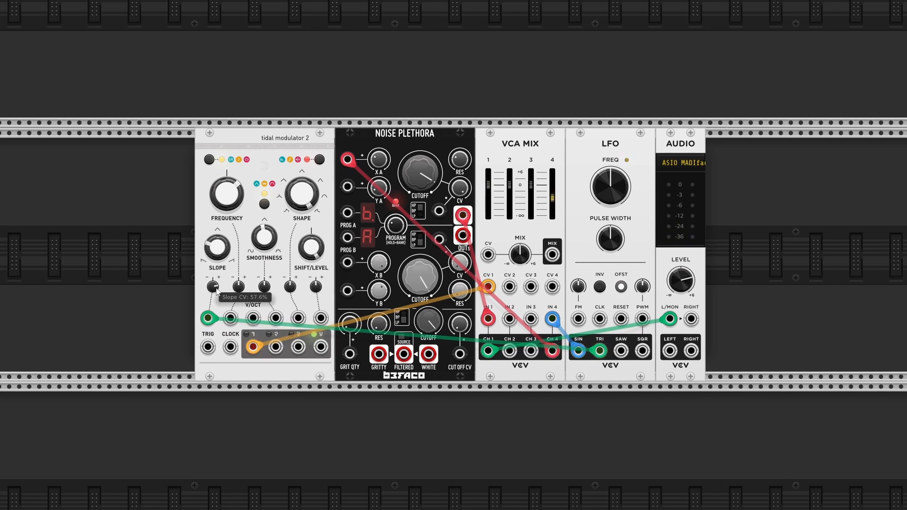
mouse_move(229, 259)
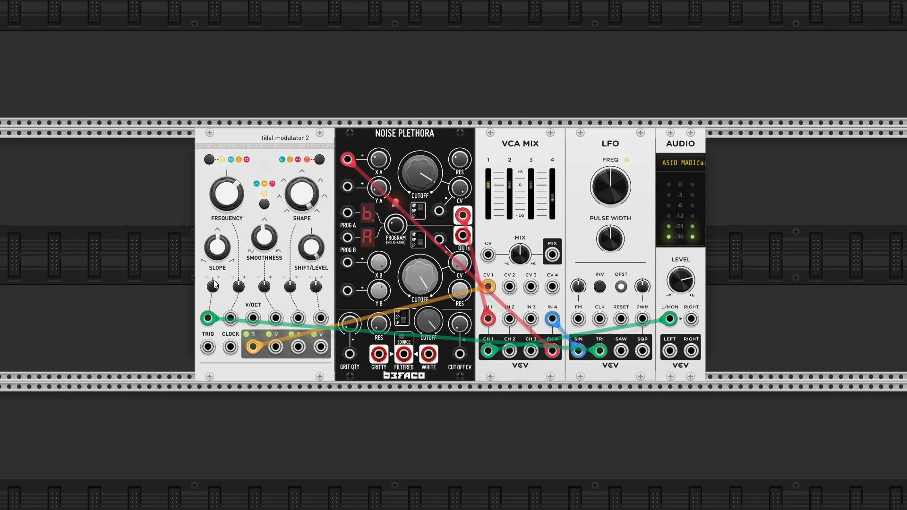
mouse_move(318, 209)
left_click_drag(316, 208, 305, 192)
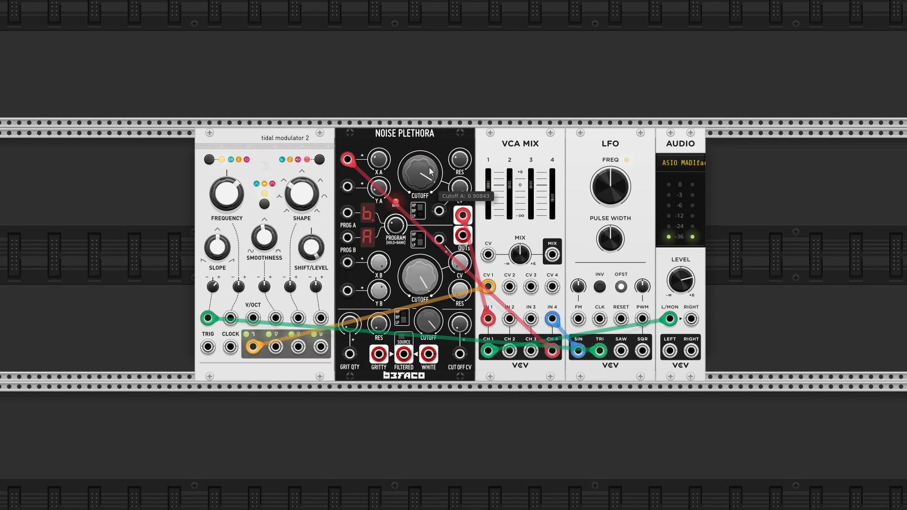
- Sweep Cutoff A down to about 0.54 and back up beyond 0.84 while trying filter A's type switch
left_click_drag(425, 173, 421, 157)
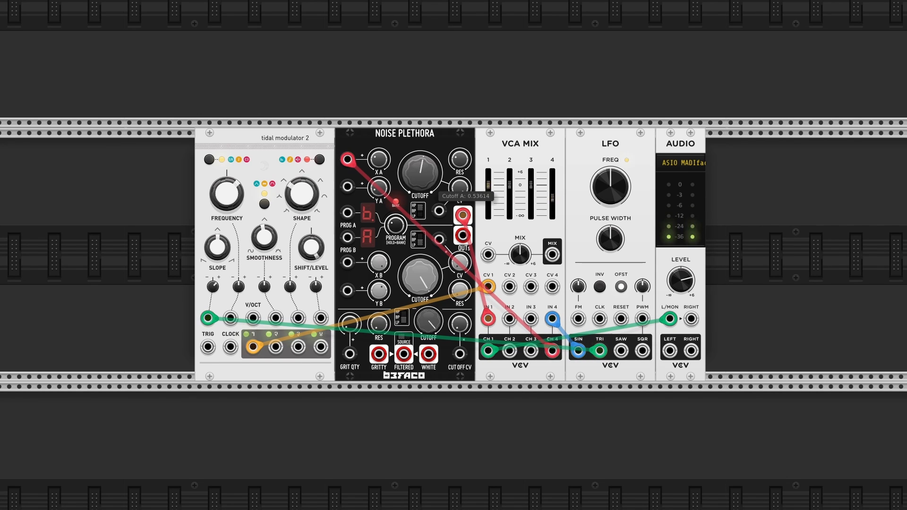
mouse_move(425, 330)
left_mouse_down()
mouse_move(422, 50)
mouse_move(436, 78)
mouse_move(425, 333)
left_mouse_up()
left_click(421, 212)
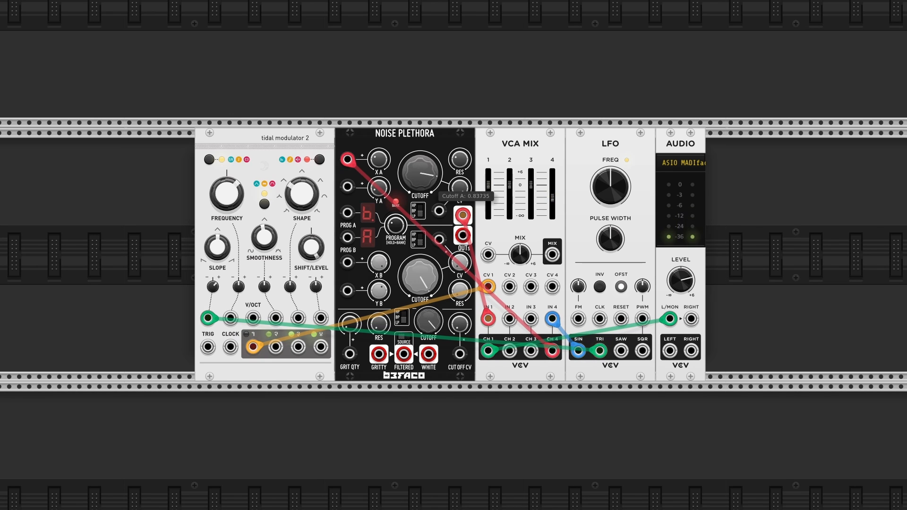
left_click_drag(434, 187, 434, 208)
left_click_drag(420, 173, 420, 142)
left_click_drag(420, 173, 463, 163)
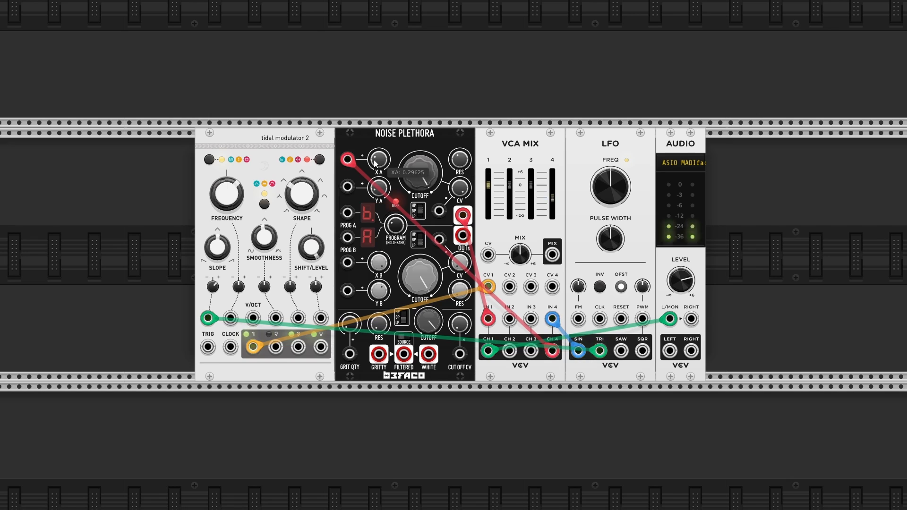
- Adjust X A around 0.30 and Y A, and return the Program knob from bank selection to program selection
mouse_move(376, 165)
left_click_drag(377, 191, 377, 194)
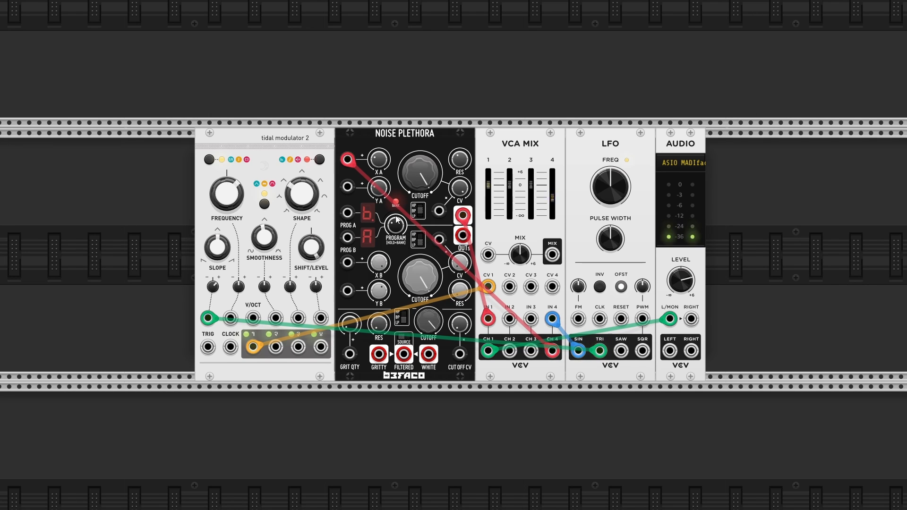
mouse_move(394, 225)
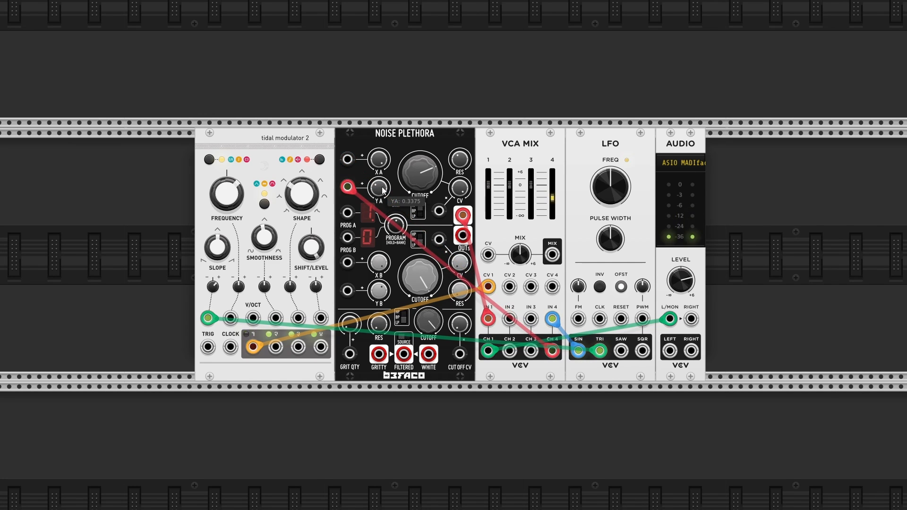
- Set the tidal modulator's Frequency to about 11.3 semitones, Smoothness to about 60% and Shape to about 22%
left_click_drag(303, 204, 304, 255)
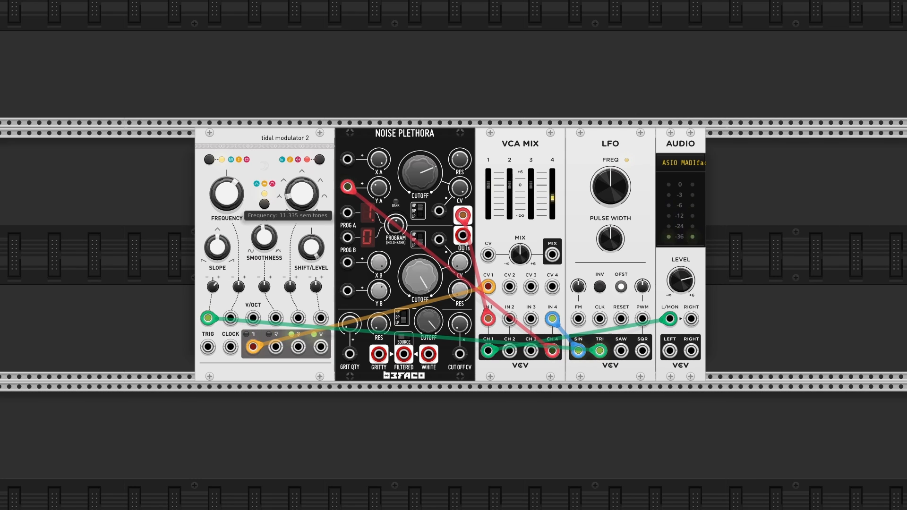
mouse_move(261, 236)
left_mouse_down()
mouse_move(261, 213)
mouse_move(262, 222)
left_mouse_up()
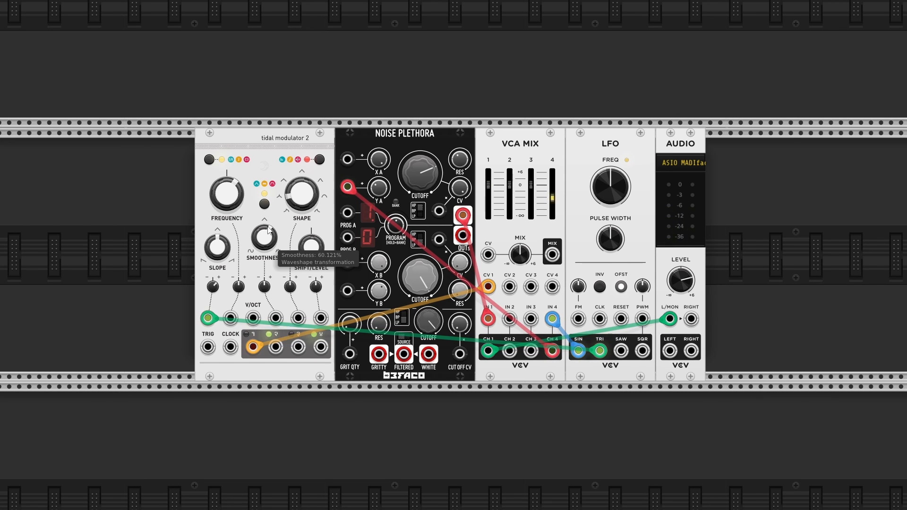
left_click_drag(302, 194, 302, 188)
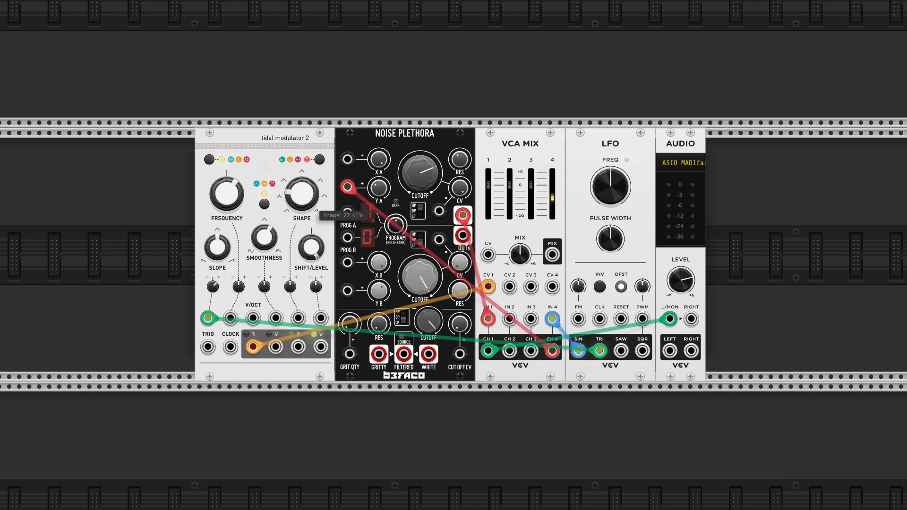
- Nudge the tidal modulator's Shape and adjust X A around 0.70 with algorithm A on program 4
left_click_drag(302, 189, 302, 186)
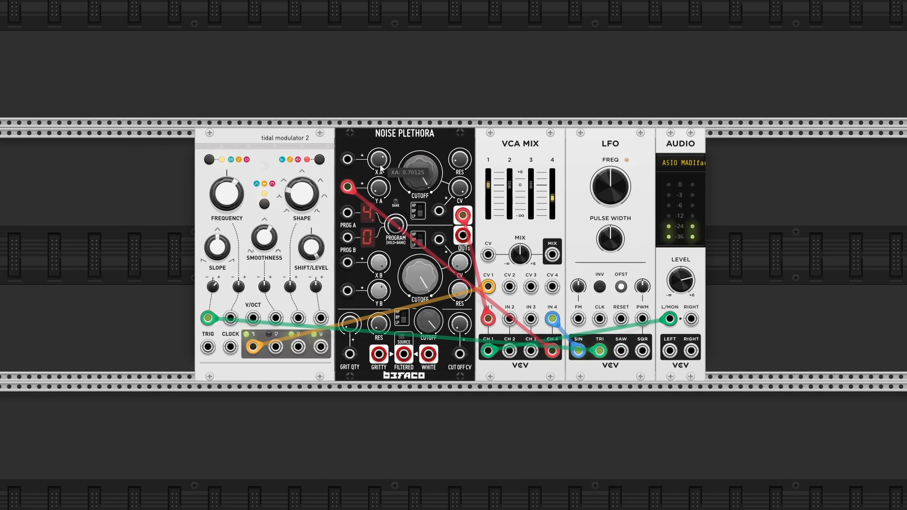
left_click_drag(380, 168, 379, 184)
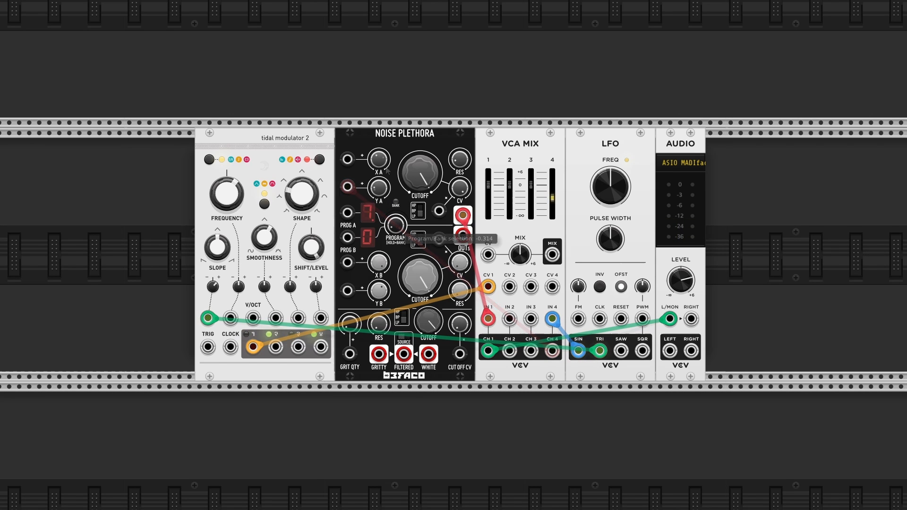
- Step algorithm A's program from 7 to 5
left_click_drag(393, 226, 393, 223)
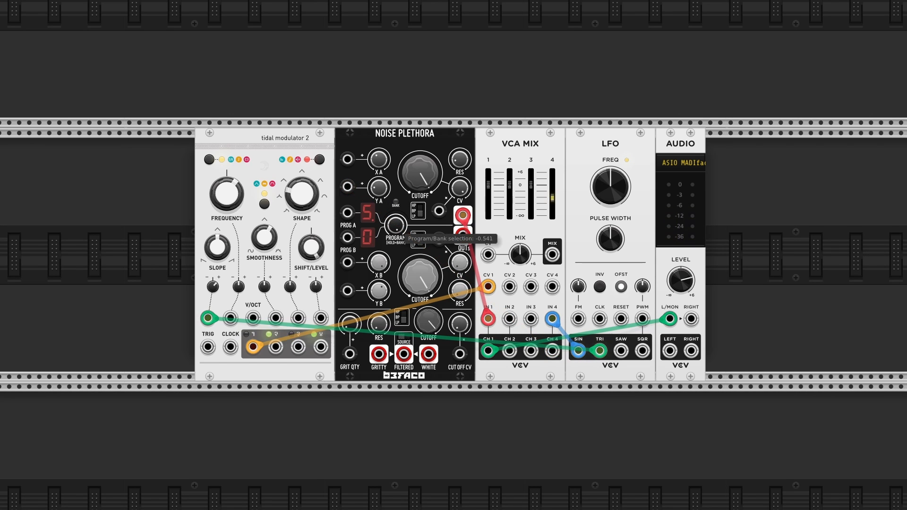
mouse_move(374, 211)
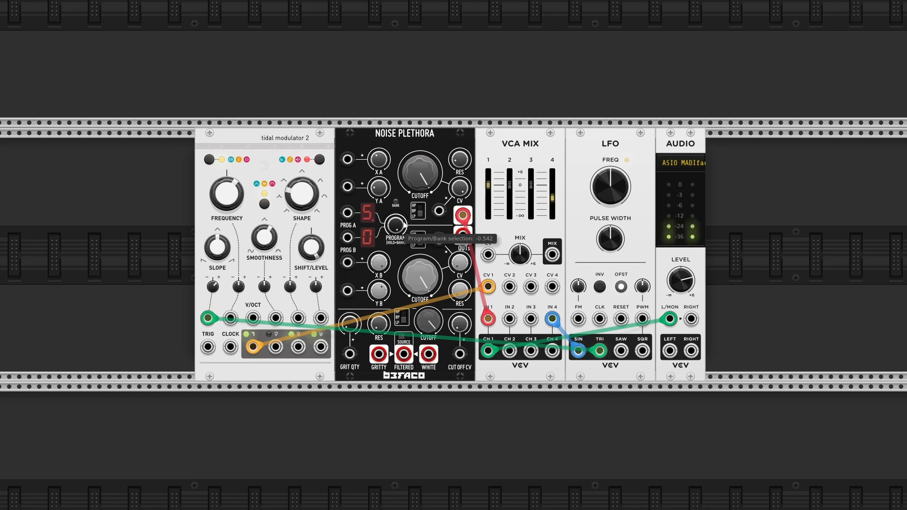
left_click_drag(401, 227, 397, 228)
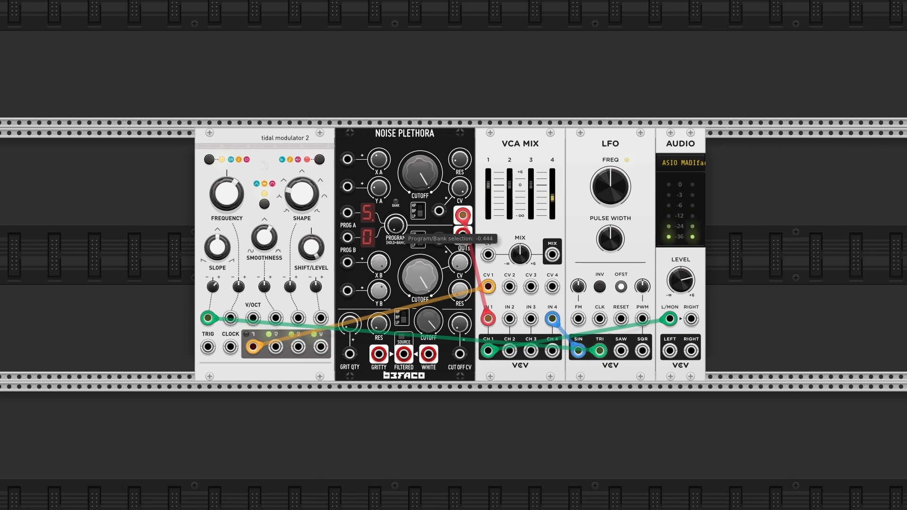
- Unplug the tidal modulator's cable from VCA MIX CV 1 and turn down the Audio module's level
left_click_drag(253, 347, 255, 377)
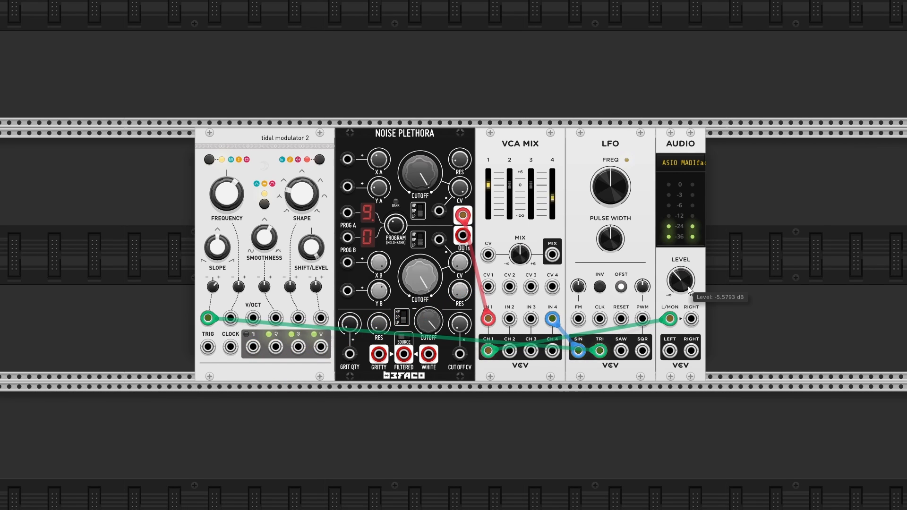
left_click_drag(680, 280, 680, 282)
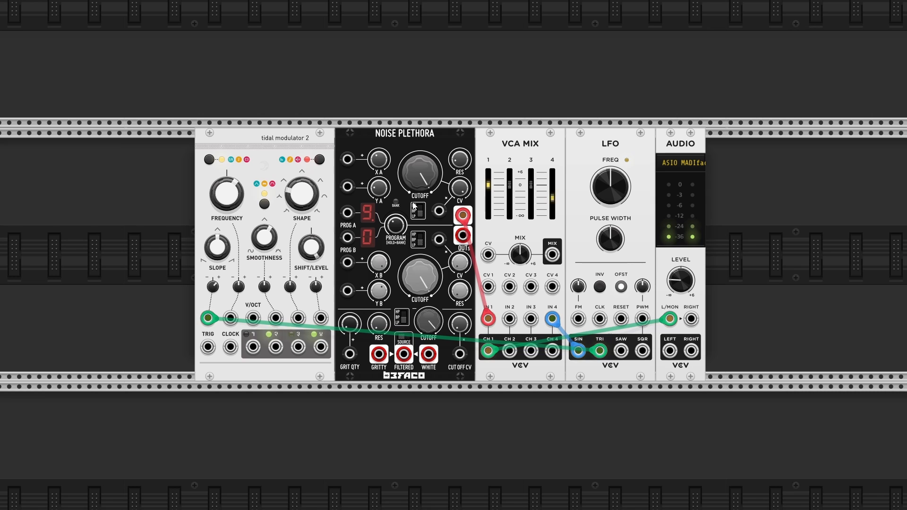
- Raise Cutoff A and vary X A on program 9, then readjust the Audio module's level
mouse_move(398, 224)
left_click_drag(432, 184, 432, 146)
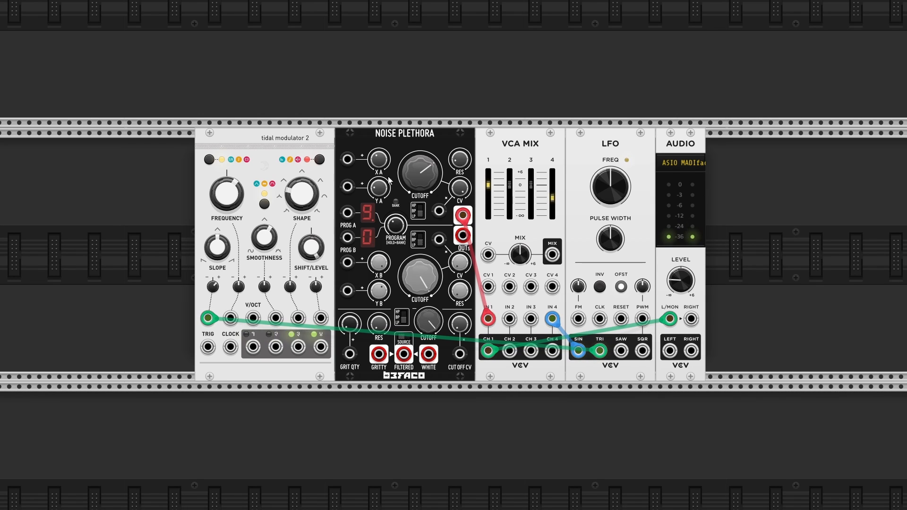
left_click_drag(380, 161, 380, 169)
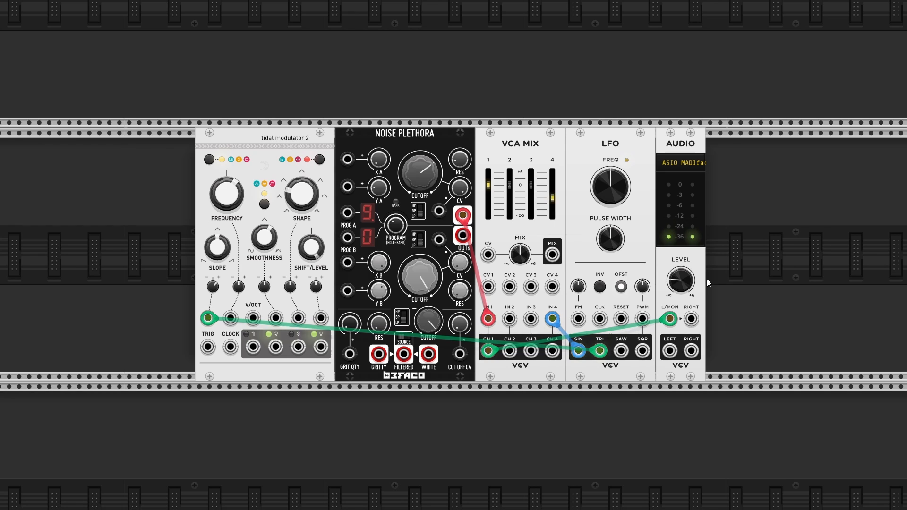
left_click_drag(684, 285, 683, 267)
- Select program 8 for algorithm A, set Y A to about 0.51 and sweep X A
left_click_drag(379, 188, 413, 177)
left_click_drag(395, 219, 395, 223)
left_click_drag(414, 180, 380, 209)
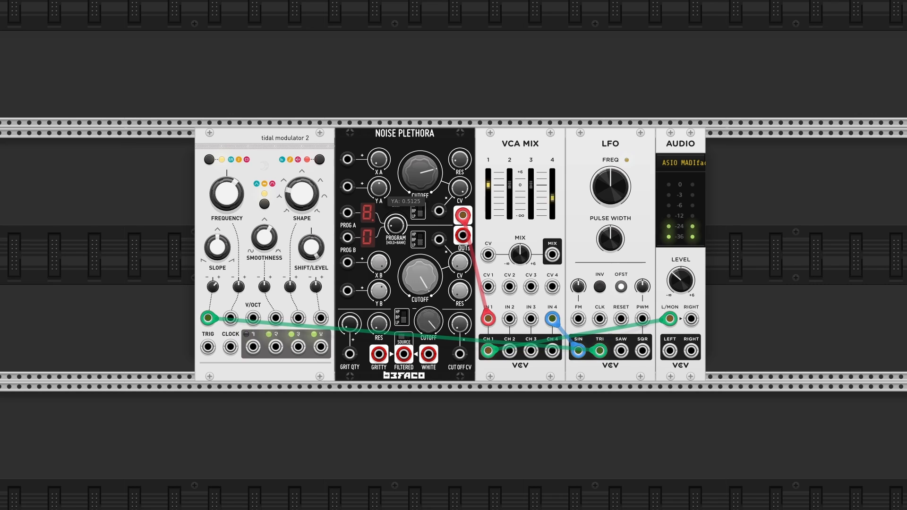
left_click_drag(379, 160, 379, 69)
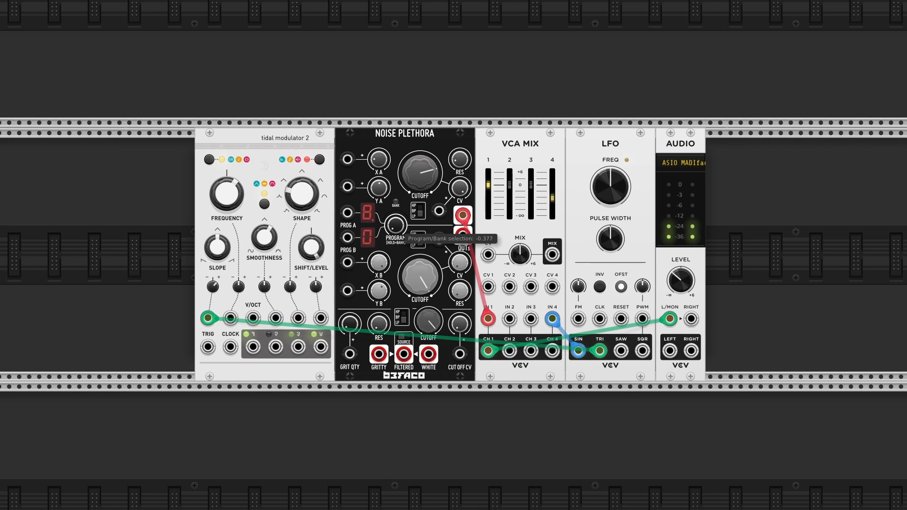
- Select program 7 for algorithm A and sweep Y A around 0.65
left_click_drag(399, 228, 398, 246)
left_click_drag(381, 190, 380, 374)
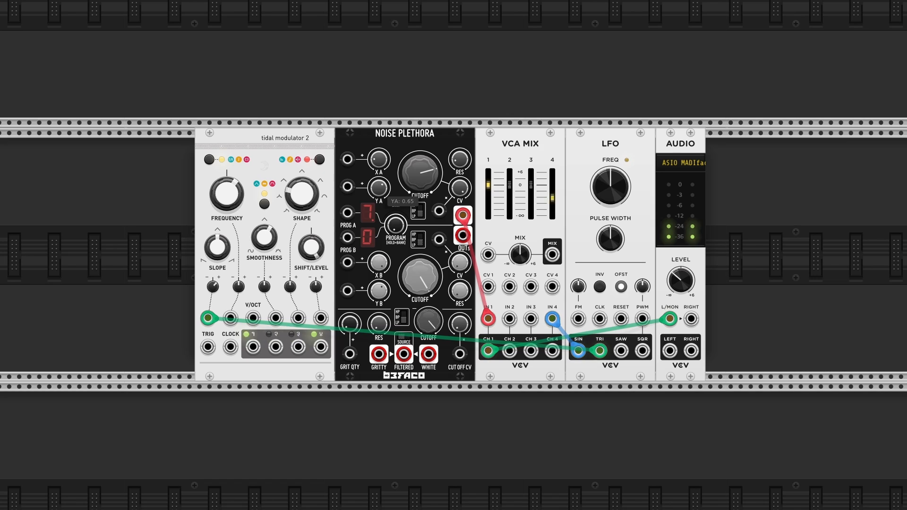
left_click_drag(380, 189, 380, 281)
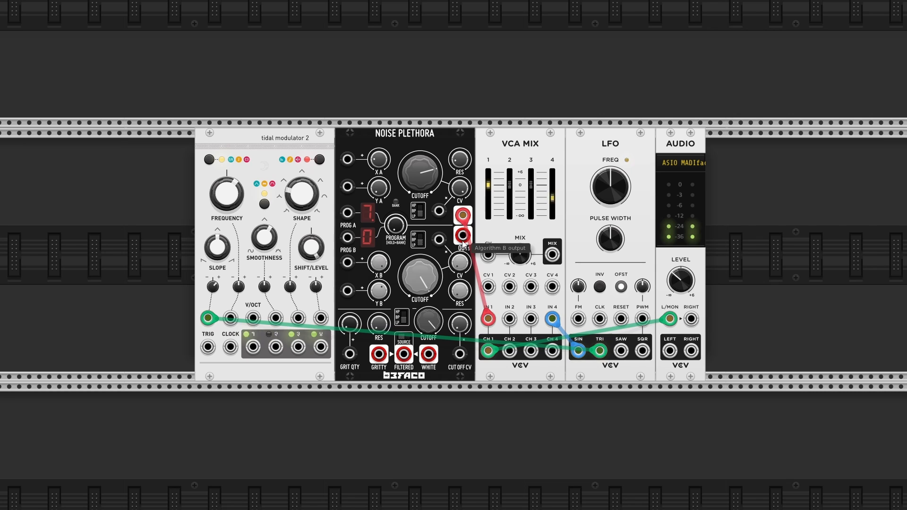
- Patch the algorithm B output into the Y A input and Gritty noise into Cutoff CV A, with Grit Quantity about 0.27
left_click_drag(463, 242, 374, 189)
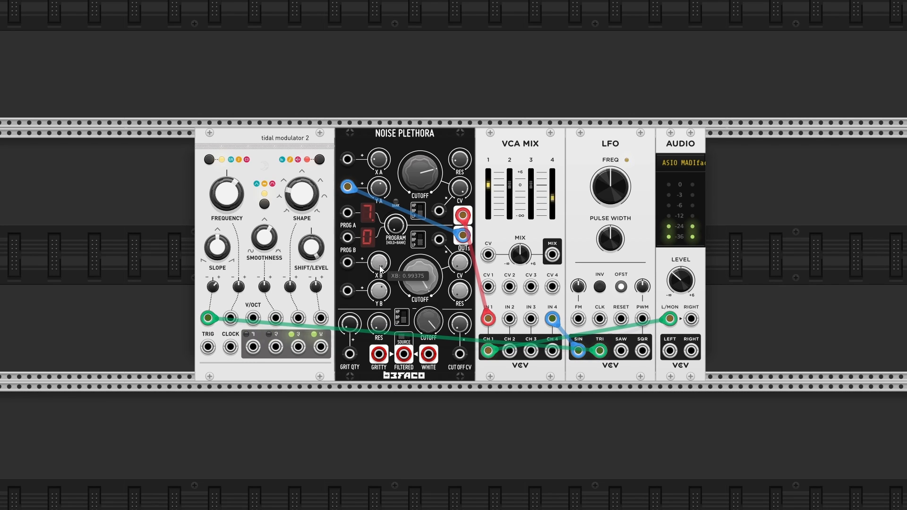
scroll(378, 350, "down", 1)
left_click_drag(379, 345, 446, 204)
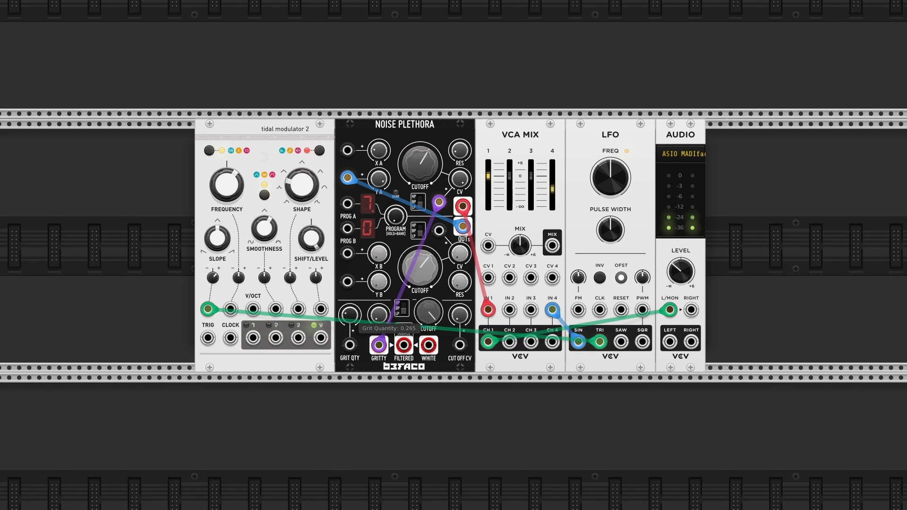
left_click_drag(349, 314, 350, 321)
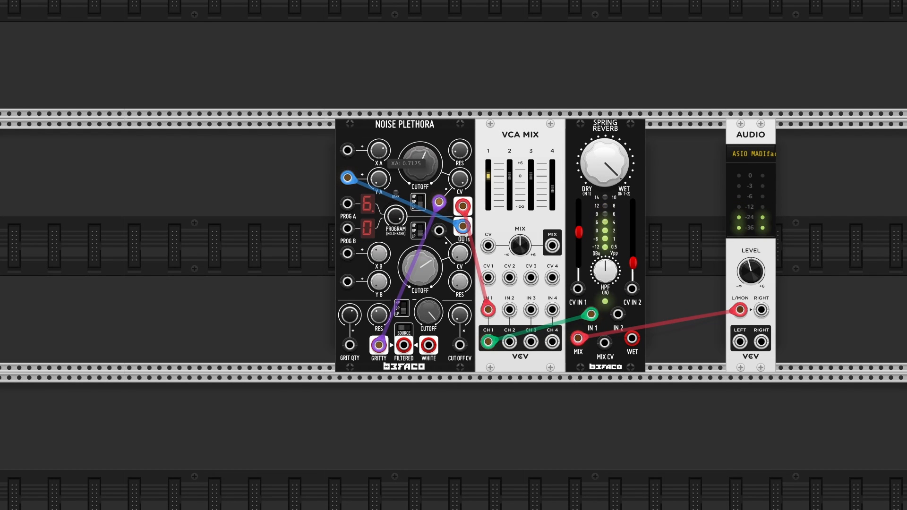
- Reduce the Spring Reverb's Dry/Wet mix and adjust the cutoff of the noise filter section
left_click_drag(624, 184, 624, 204)
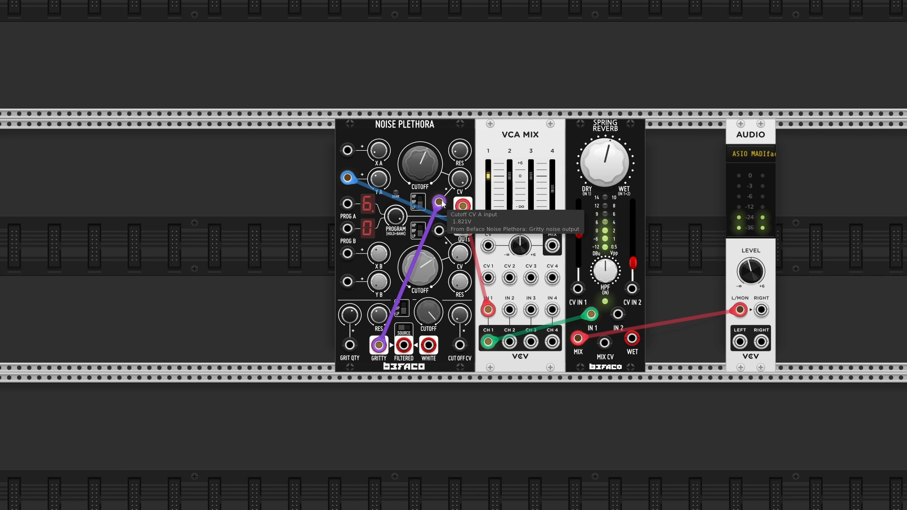
left_click_drag(433, 317, 434, 283)
- Set Cutoff CV A to about 0.38 and vary Cutoff A and Y A with algorithm A on program 6
left_click_drag(456, 182, 457, 402)
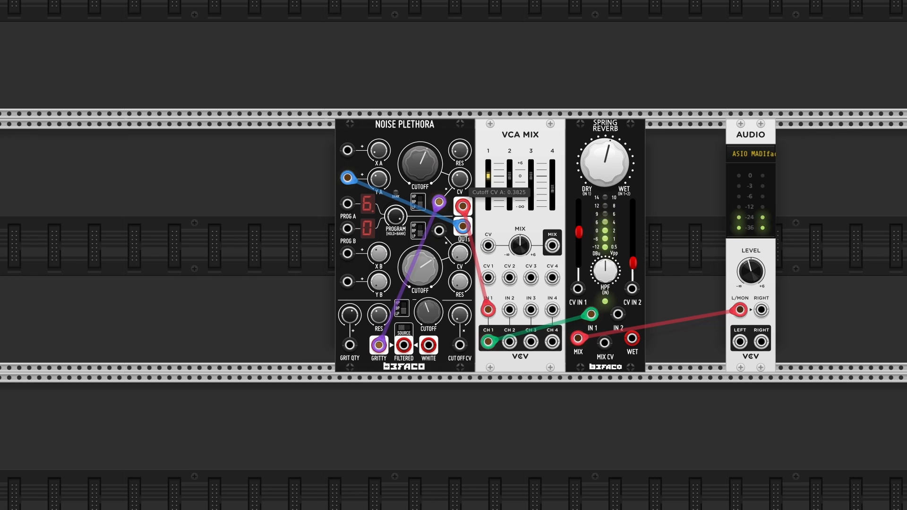
left_click_drag(456, 181, 457, 142)
left_click_drag(421, 166, 421, 153)
left_click_drag(379, 178, 378, 175)
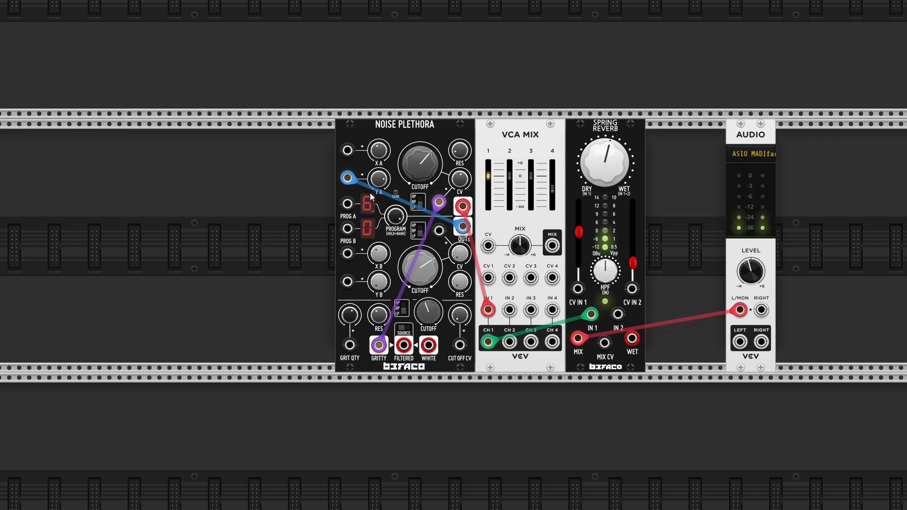
- Select program 0 for algorithm A, and sweep Cutoff A from about 0.63 with Cutoff CV A around 0.54
left_click(396, 218)
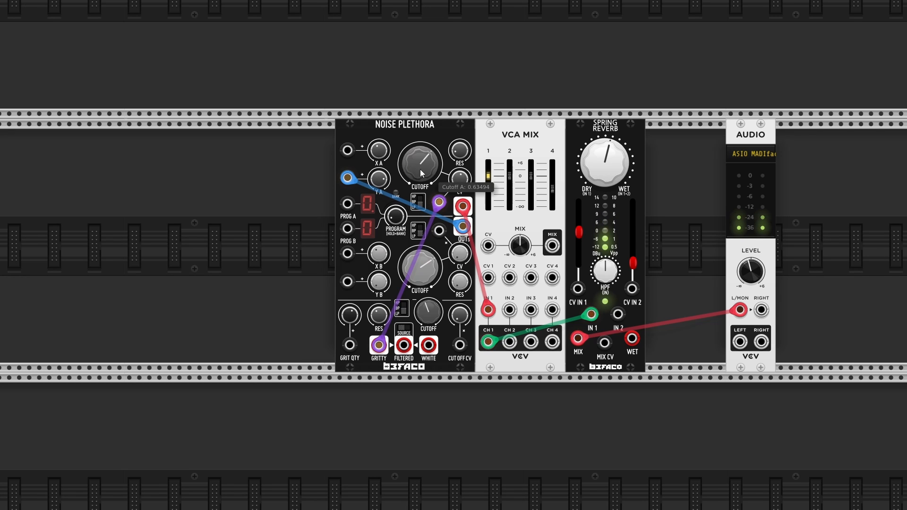
left_click_drag(421, 169, 420, 137)
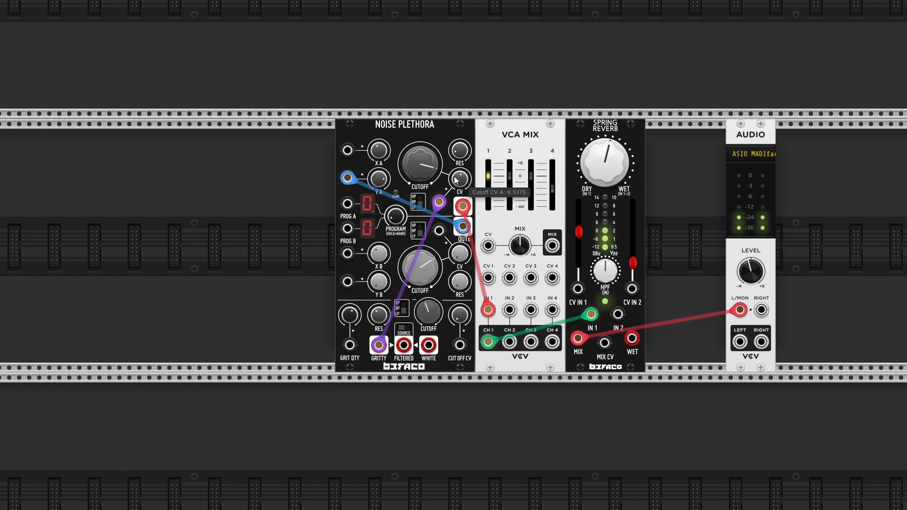
left_click_drag(425, 168, 455, 227)
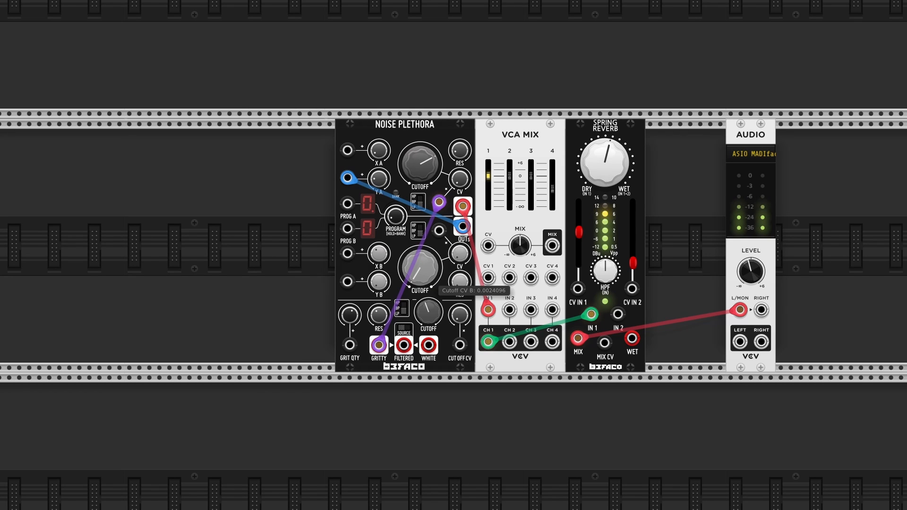
- Adjust Cutoff B and move the Cutoff CV A cable from the Gritty output to the Filtered output
mouse_move(420, 267)
left_mouse_down()
mouse_move(420, 246)
mouse_move(434, 272)
mouse_move(435, 259)
left_mouse_up()
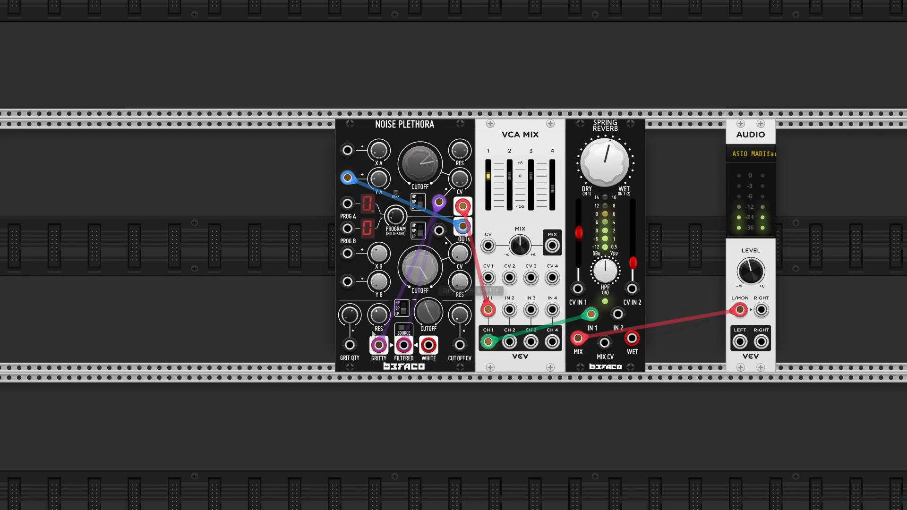
left_click_drag(435, 283, 431, 287)
- Select program 1 for algorithm A, set X A to about 0.80, and vary Y A and Cutoff B
left_click_drag(381, 180, 380, 193)
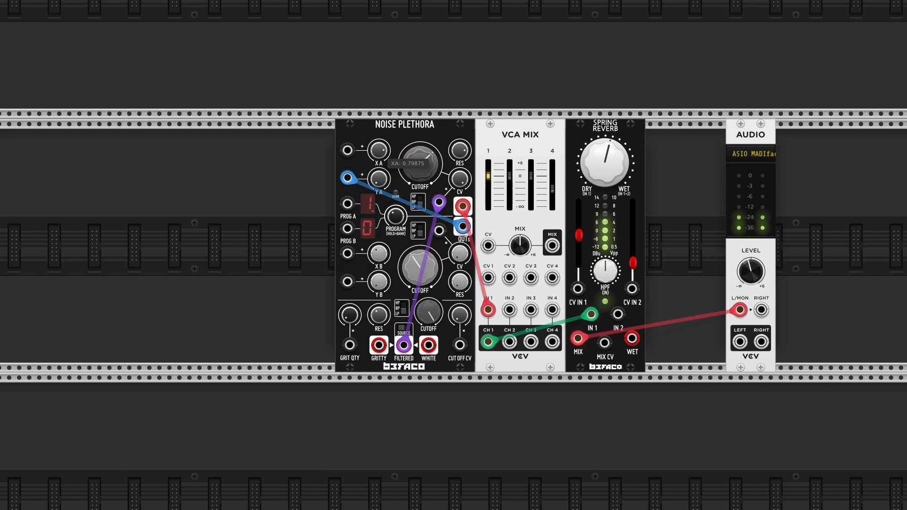
left_click_drag(379, 151, 431, 207)
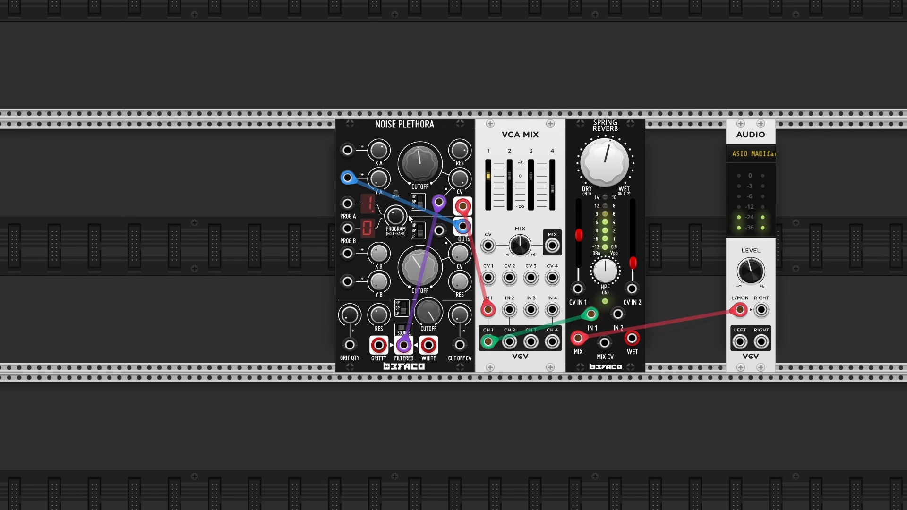
left_click_drag(431, 279, 432, 224)
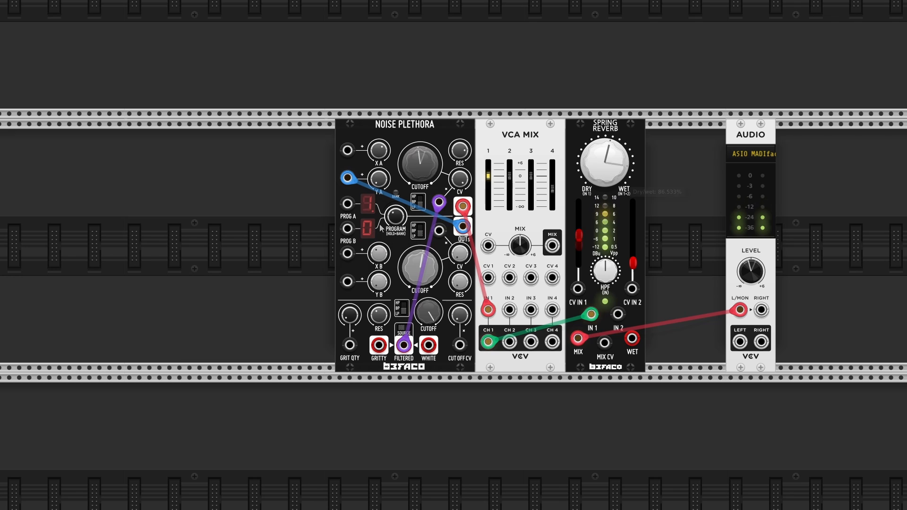
left_click_drag(419, 268, 420, 316)
- Unplug the modulation cables from the algorithm B output and the Filtered noise output
left_click_drag(463, 226, 432, 234)
left_click_drag(404, 347, 232, 242)
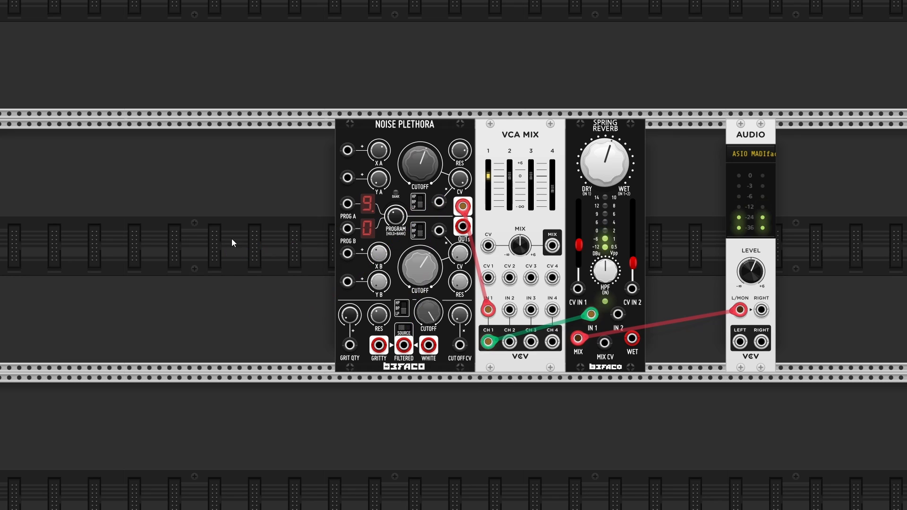
- Sweep Cutoff A on program 9 and raise the Spring Reverb's In 1 level to about 49.2%
left_click_drag(415, 163, 415, 147)
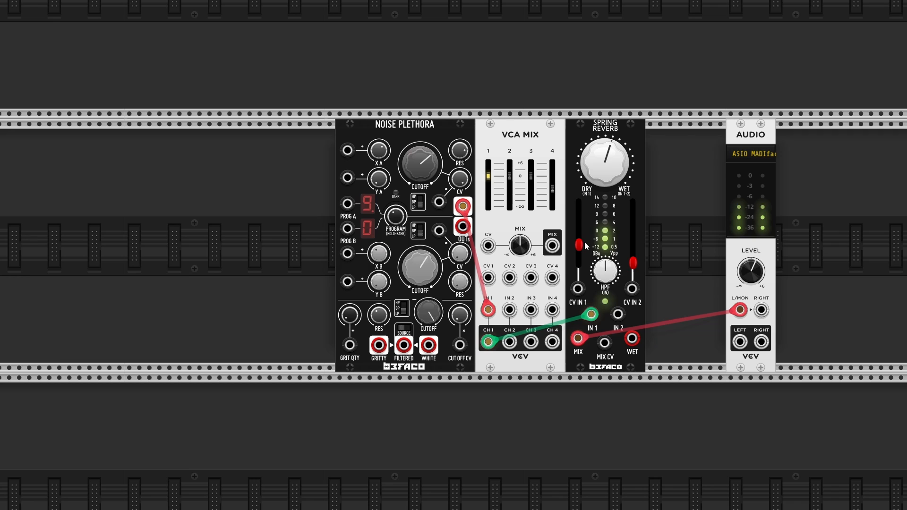
mouse_move(578, 244)
left_mouse_down()
mouse_move(579, 262)
mouse_move(579, 233)
left_mouse_up()
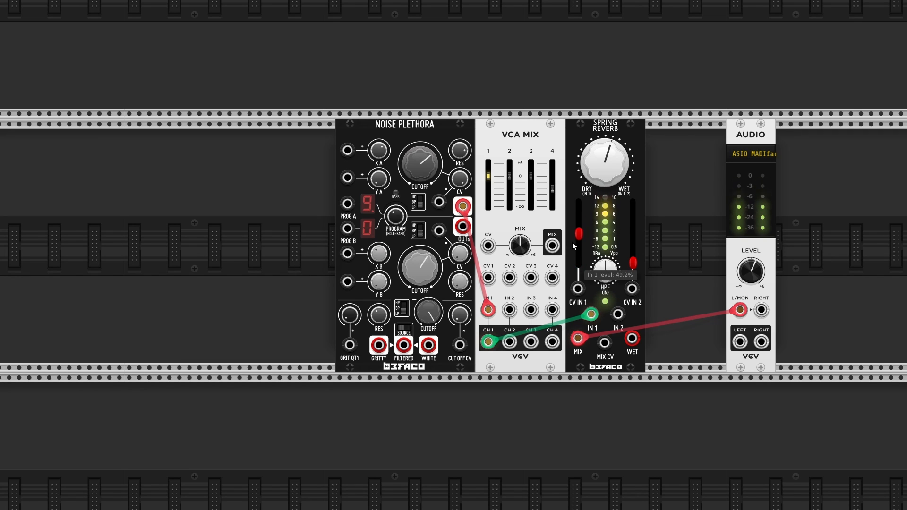
left_click_drag(420, 164, 420, 185)
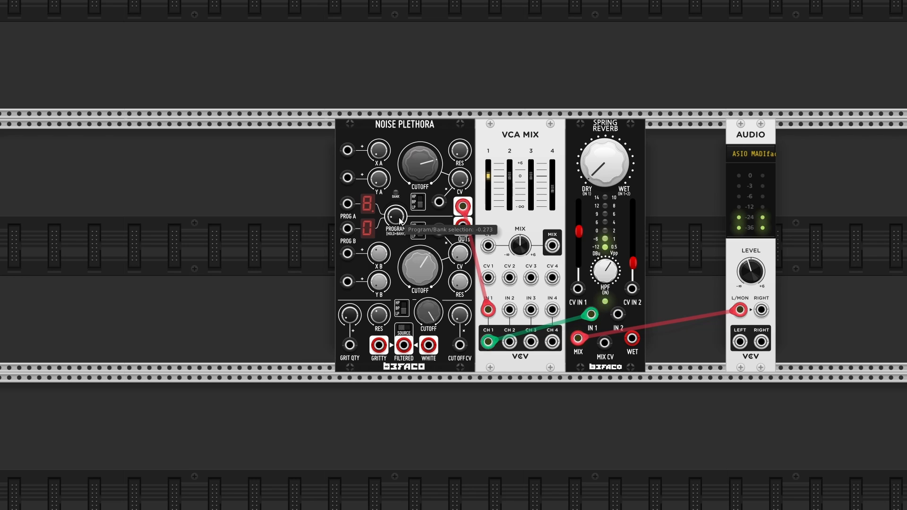
- Step algorithm A's program from 8 to 5 and set algorithm B's program to 7
left_click_drag(396, 216, 395, 220)
left_click_drag(399, 218, 399, 212)
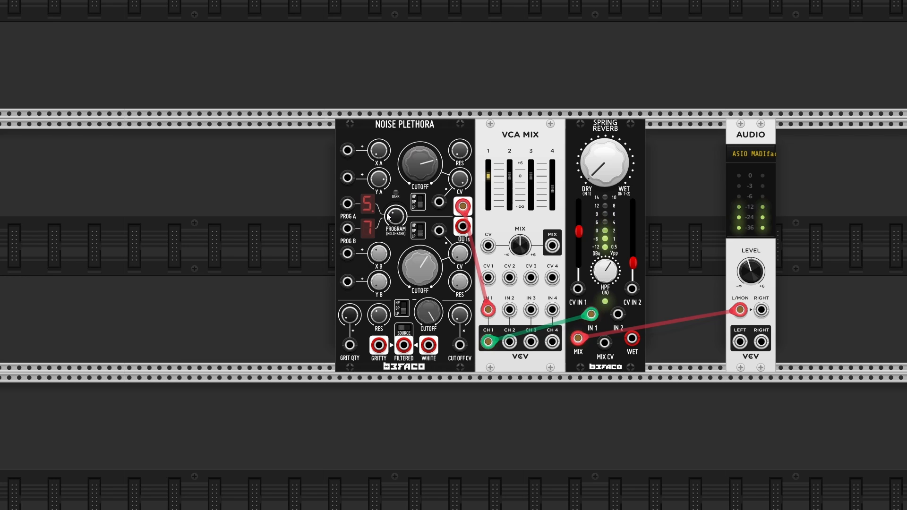
- Select program 4 for algorithm A, and adjust Y A to about 0.16 along with X A
left_click_drag(397, 215, 398, 216)
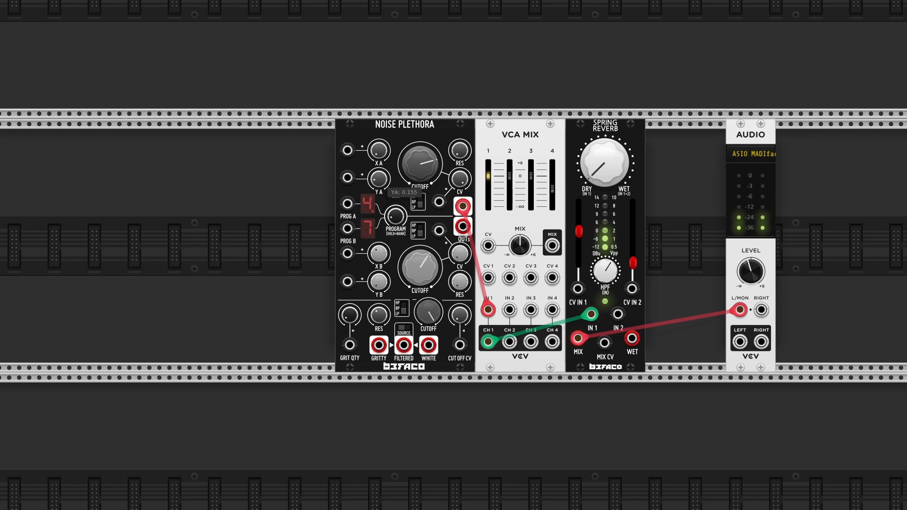
left_click_drag(376, 141, 381, 151)
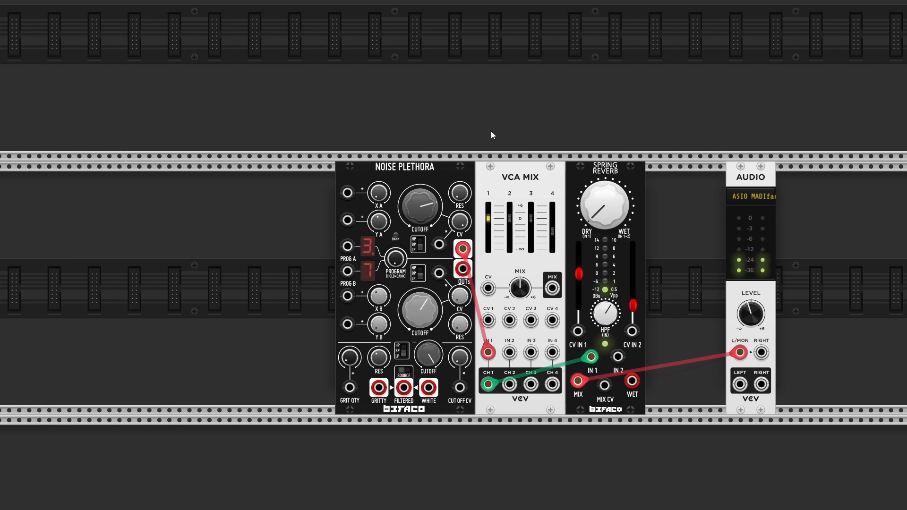
- Set algorithm B's program to 2 in the patch where Noise Plethora gates the ADSR
left_click_drag(491, 132, 321, 113)
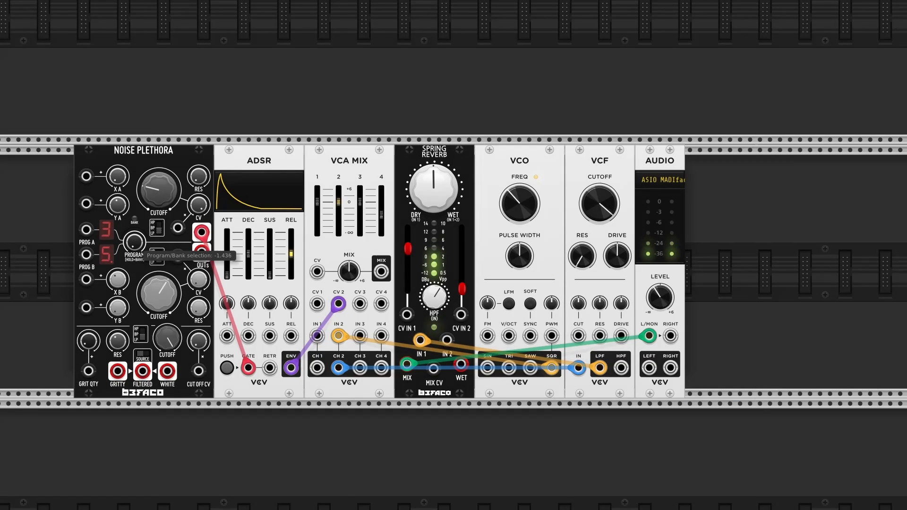
left_click_drag(135, 243, 135, 288)
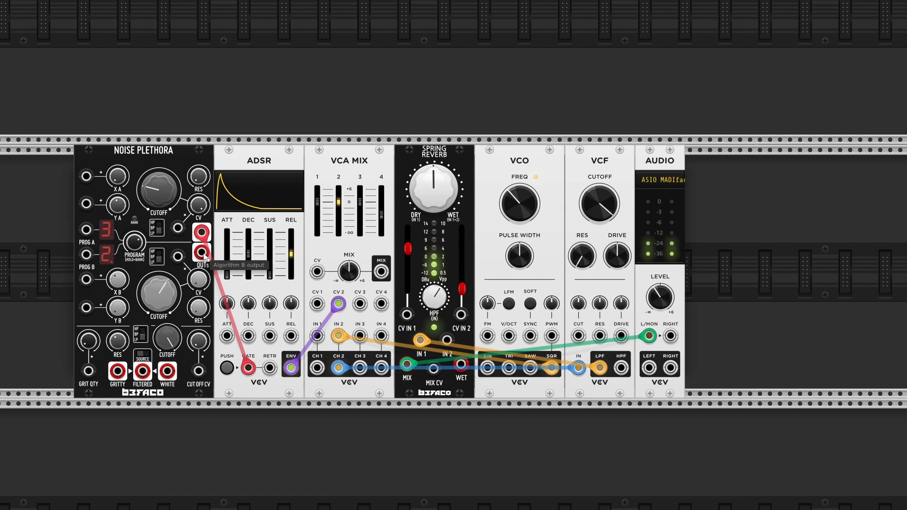
- Patch algorithm B's output into the Spring Reverb's CV In 1 and adjust Cutoff B, Y B and the ADSR's release
left_click_drag(201, 252, 409, 320)
mouse_move(409, 244)
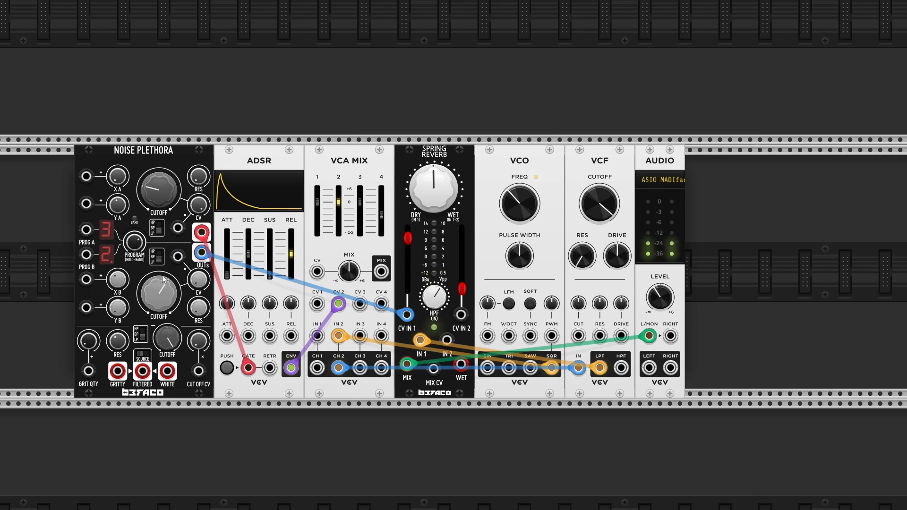
left_click_drag(118, 280, 117, 270)
left_click_drag(159, 293, 160, 236)
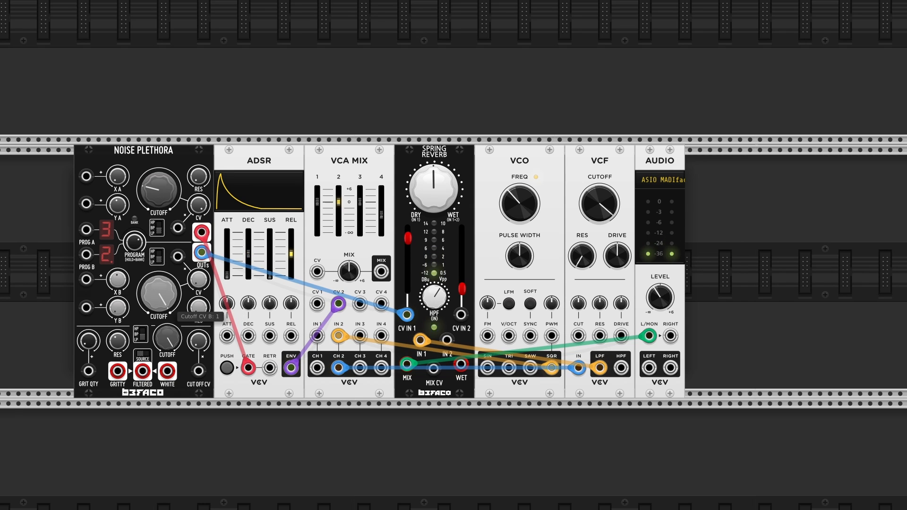
left_click_drag(160, 293, 122, 203)
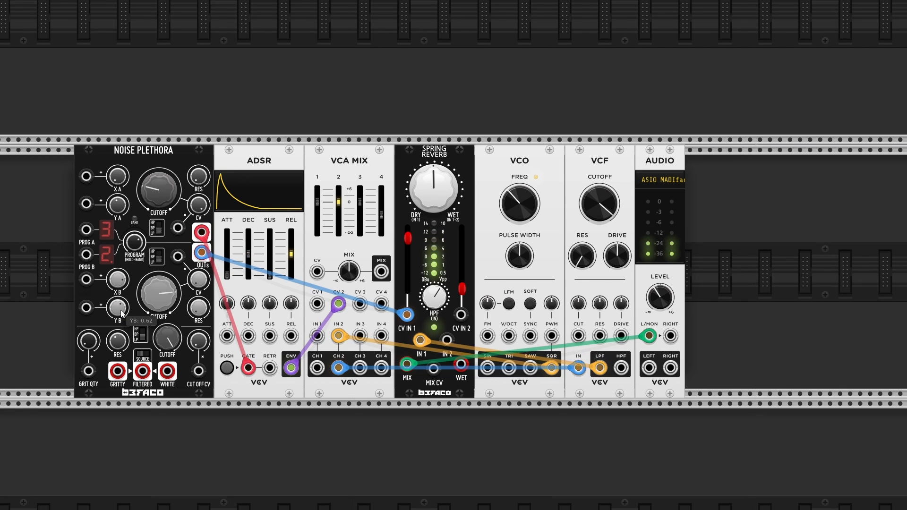
left_click_drag(118, 307, 118, 376)
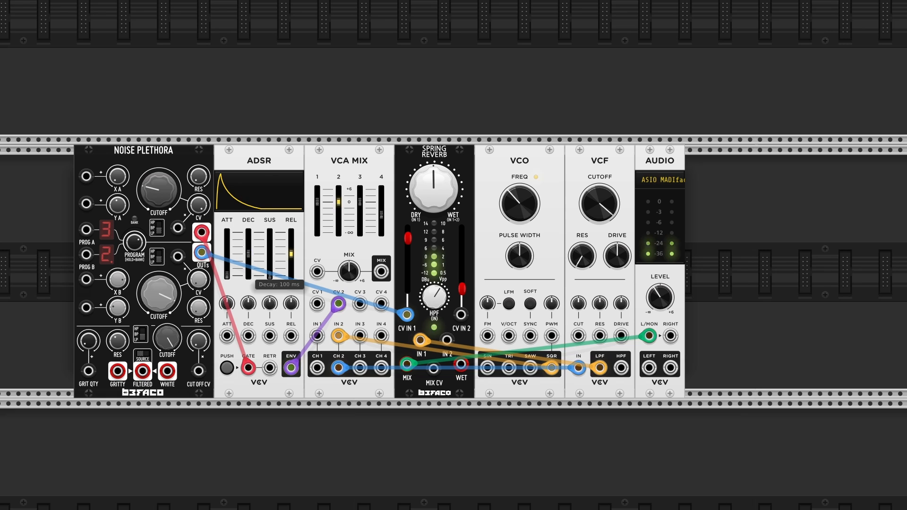
left_click_drag(291, 253, 291, 273)
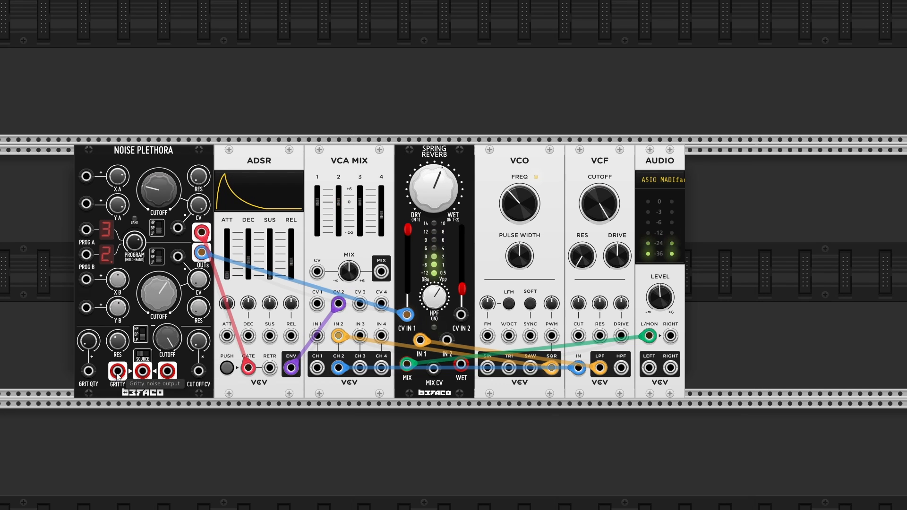
- Patch the gritty noise output into the VCO's FM input, turn up its FM amount and adjust Grit Quantity
left_click_drag(117, 371, 487, 336)
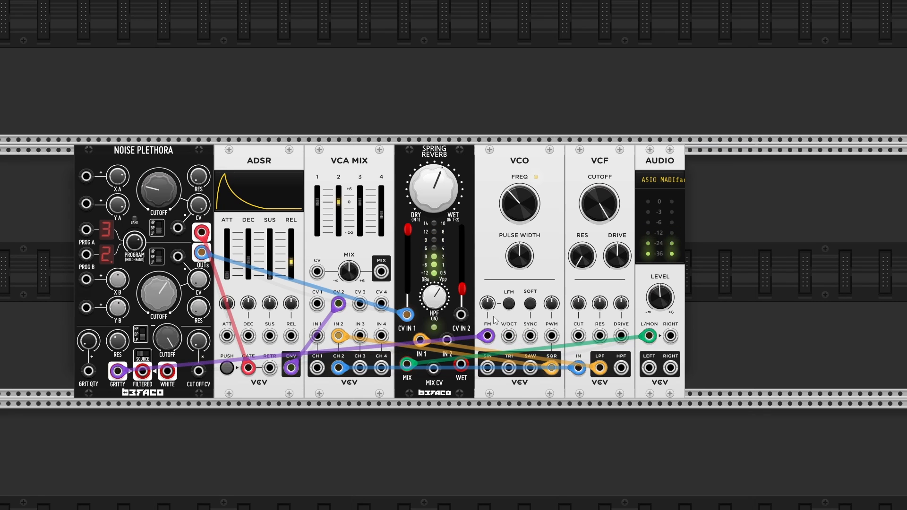
mouse_move(487, 302)
left_mouse_down()
mouse_move(487, 289)
mouse_move(489, 302)
left_mouse_up()
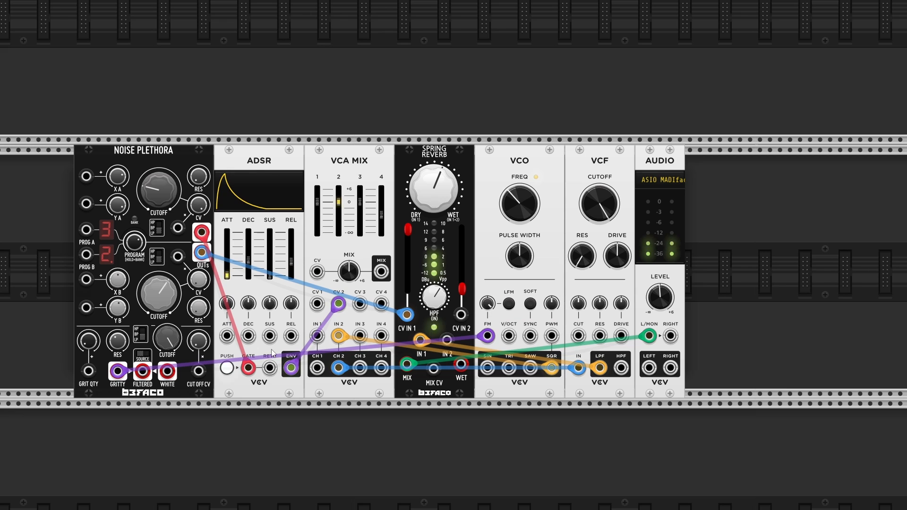
left_click_drag(89, 346, 89, 344)
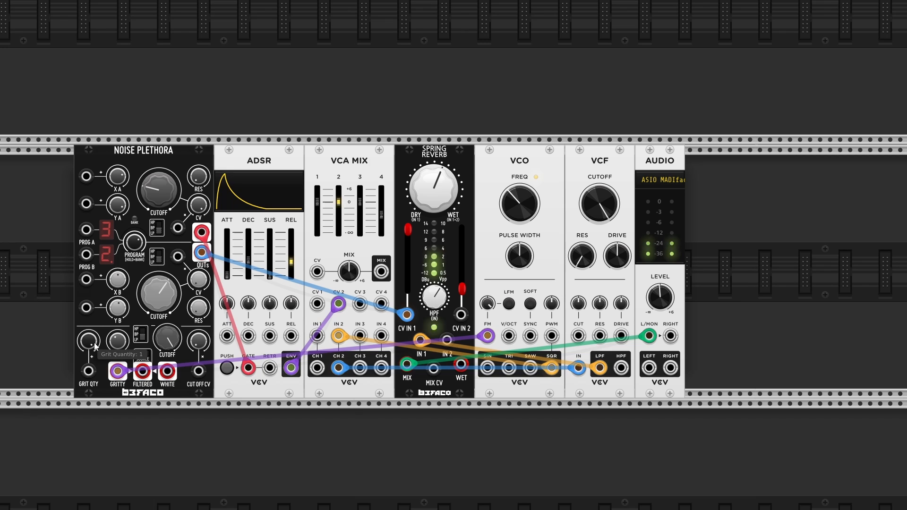
left_click_drag(89, 344, 89, 344)
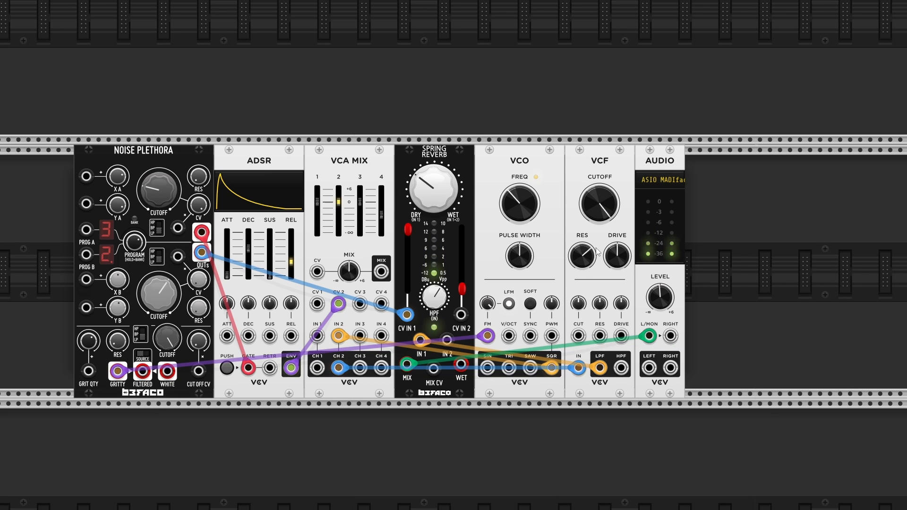
- Raise the VCF's resonance and cutoff, and lower the Spring Reverb's In 1 level
mouse_move(582, 256)
left_mouse_down()
mouse_move(582, 231)
mouse_move(599, 222)
mouse_move(581, 242)
left_mouse_up()
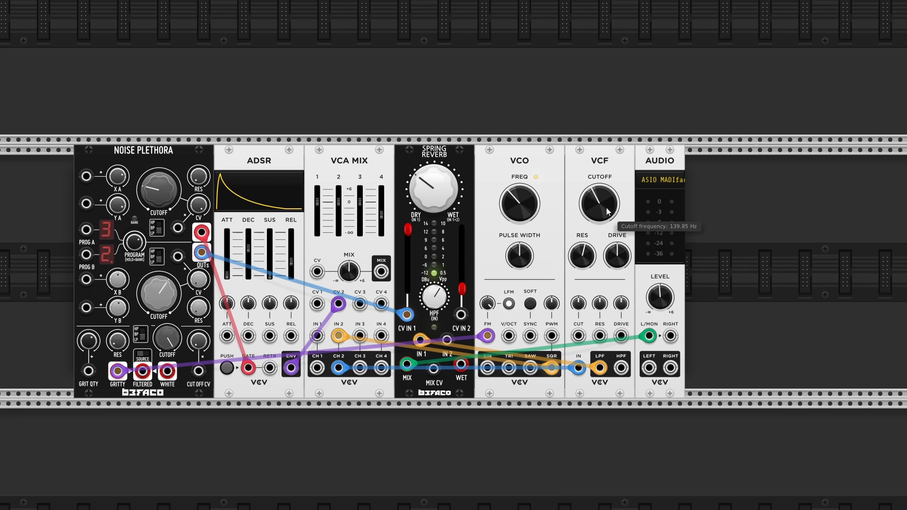
left_click_drag(599, 204, 598, 191)
left_click_drag(582, 256, 582, 261)
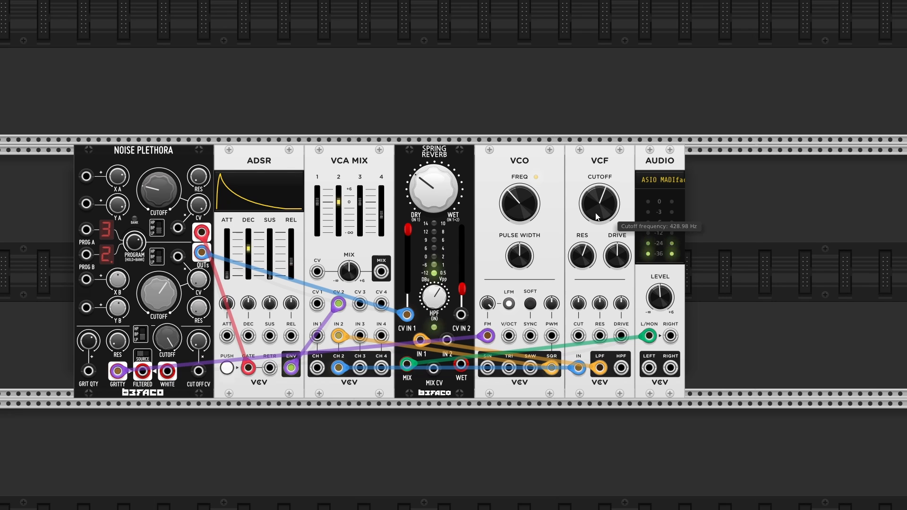
left_click_drag(598, 204, 598, 194)
left_click_drag(408, 230, 407, 235)
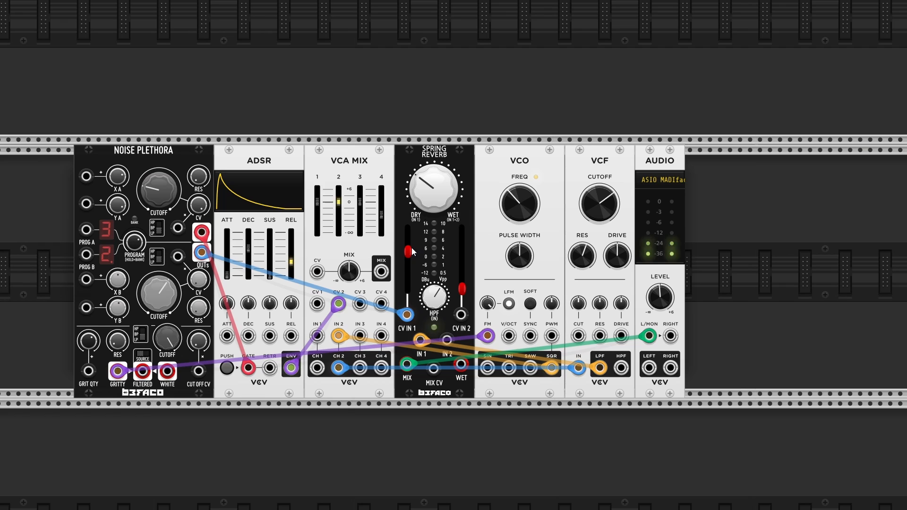
left_click_drag(409, 249, 409, 244)
left_click_drag(596, 206, 596, 209)
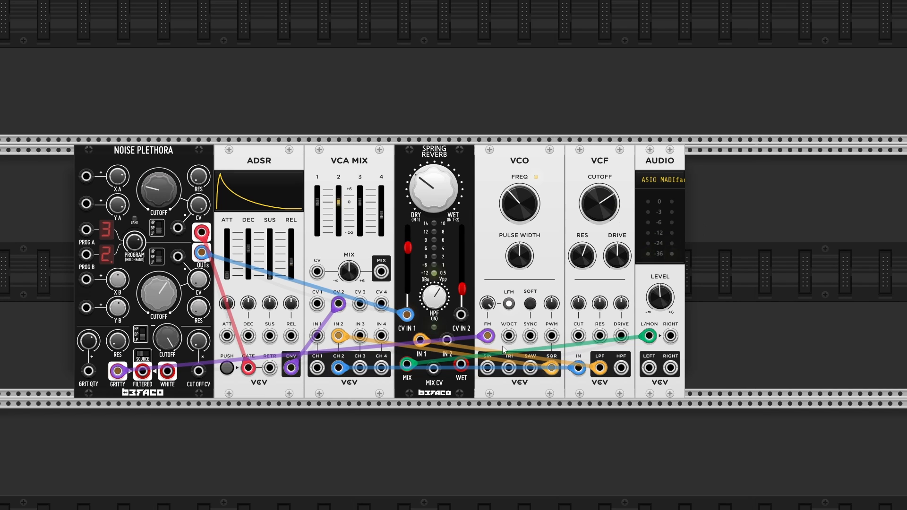
- Feed the VCA Mix from the VCO's sine output instead of square, and adjust the reverb's dry/wet and the VCO frequency
left_click_drag(555, 371, 491, 372)
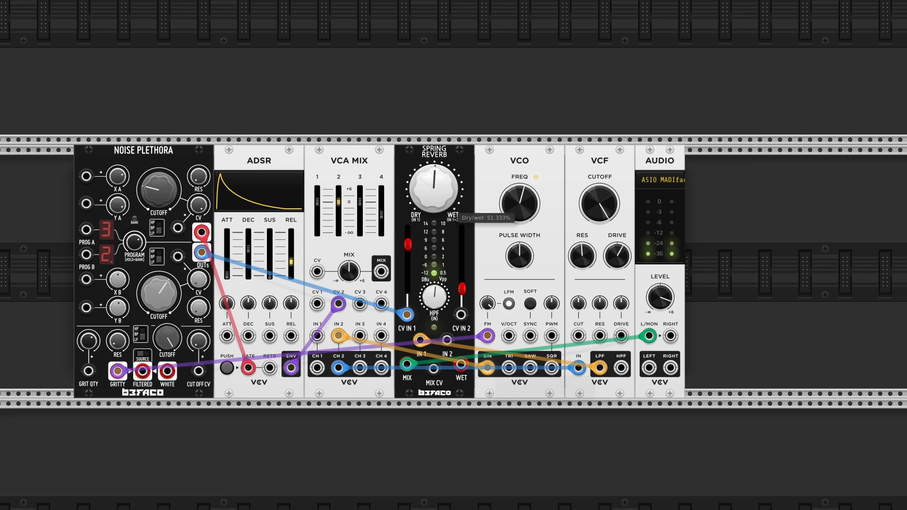
left_click_drag(435, 192, 434, 184)
left_click_drag(530, 185, 530, 203)
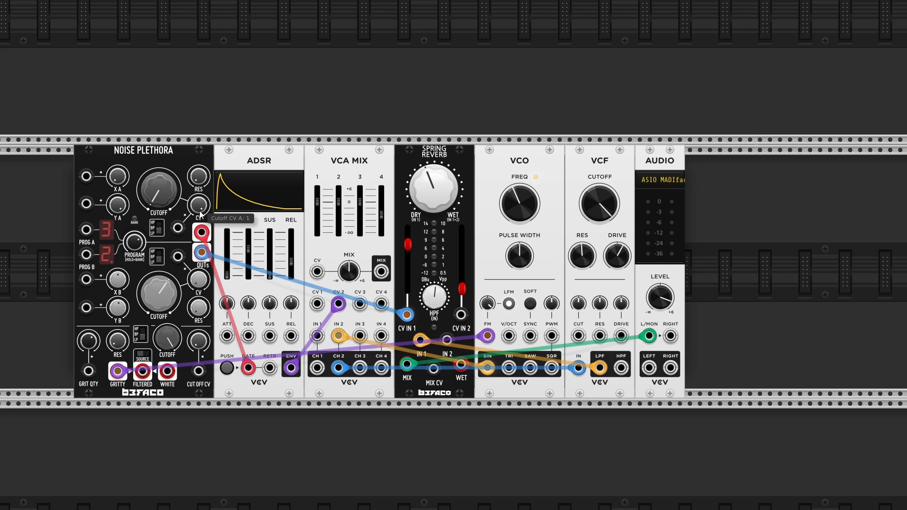
left_click_drag(260, 77, 358, 25)
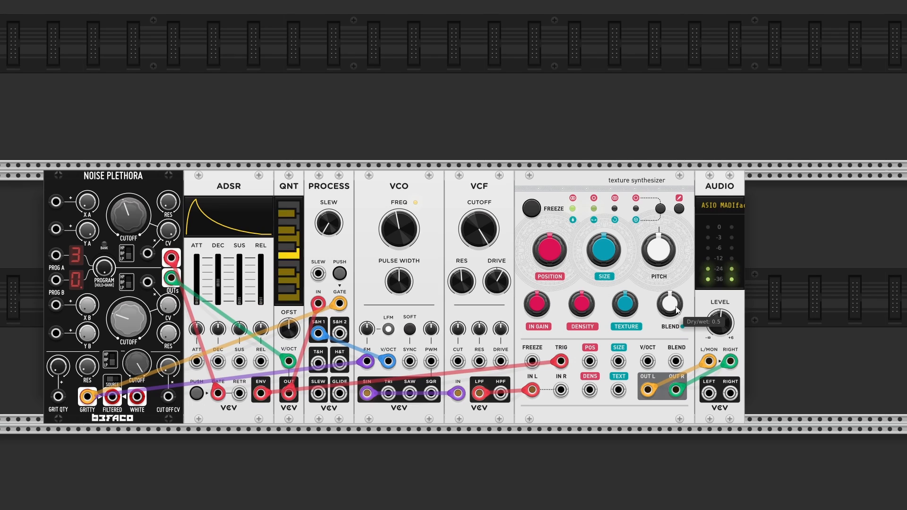
- Cycle the texture synthesizer's Blend knob through its parameters with stereo spread at 1, and raise the Audio level to about 4.3 dB
mouse_move(138, 219)
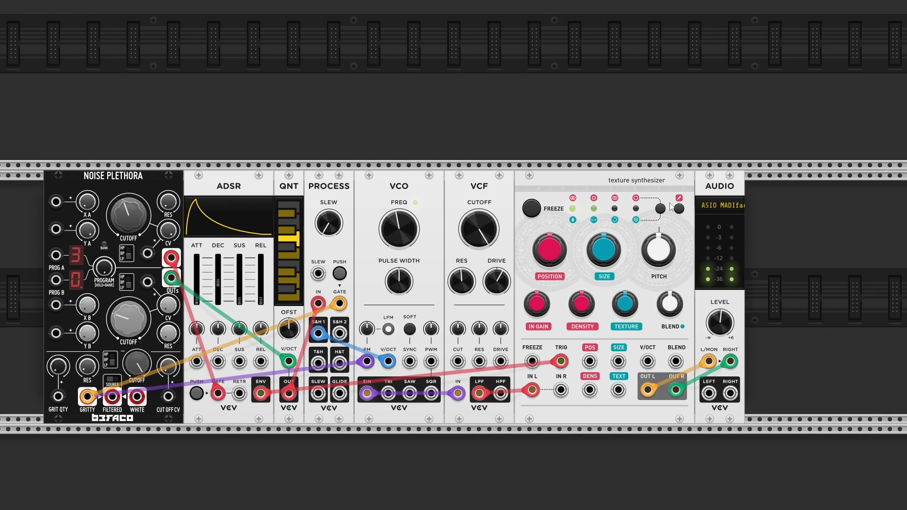
left_click(661, 209)
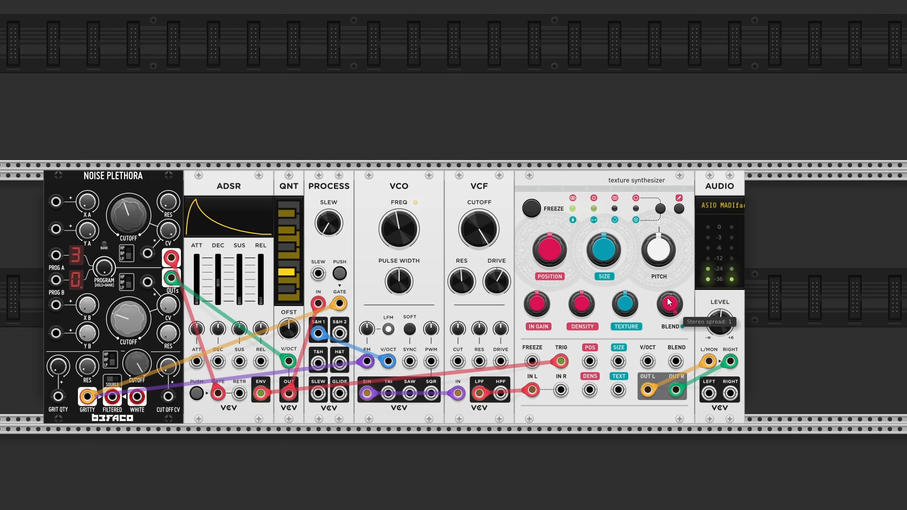
left_click(661, 209)
left_click_drag(677, 313, 677, 267)
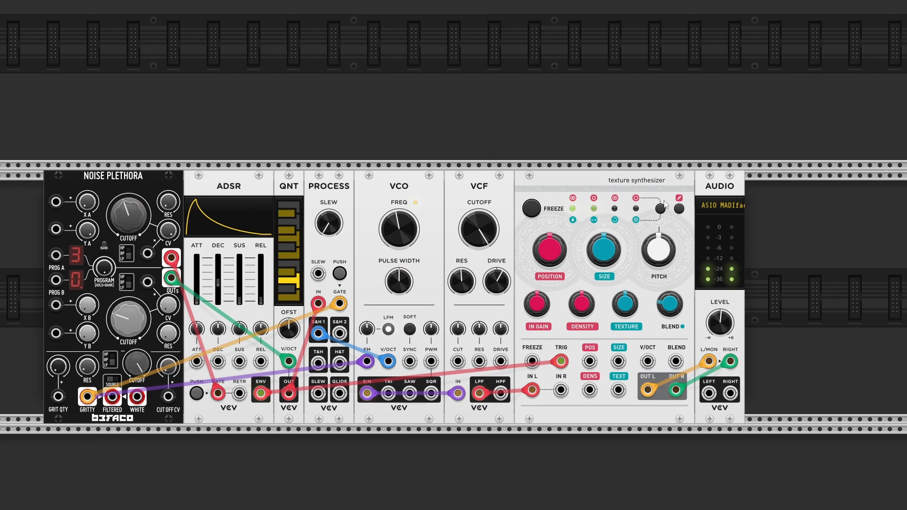
left_click(661, 209)
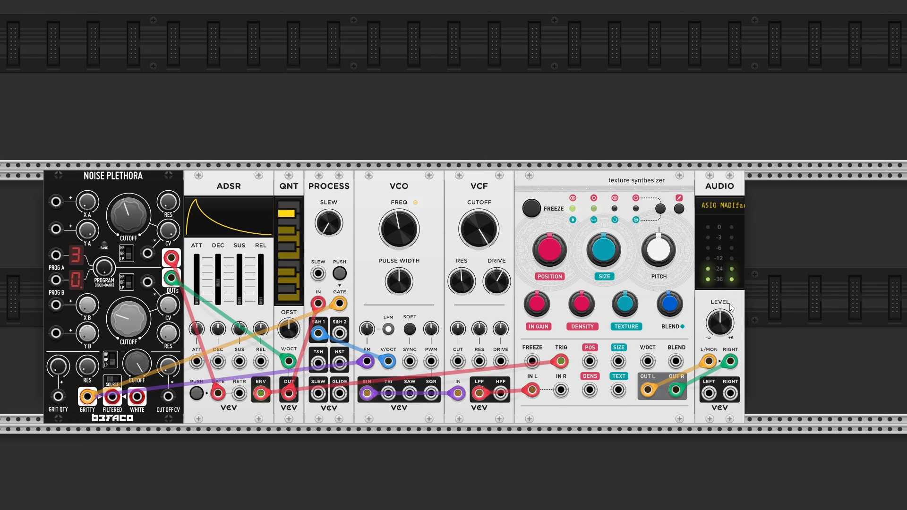
left_click_drag(725, 328, 725, 261)
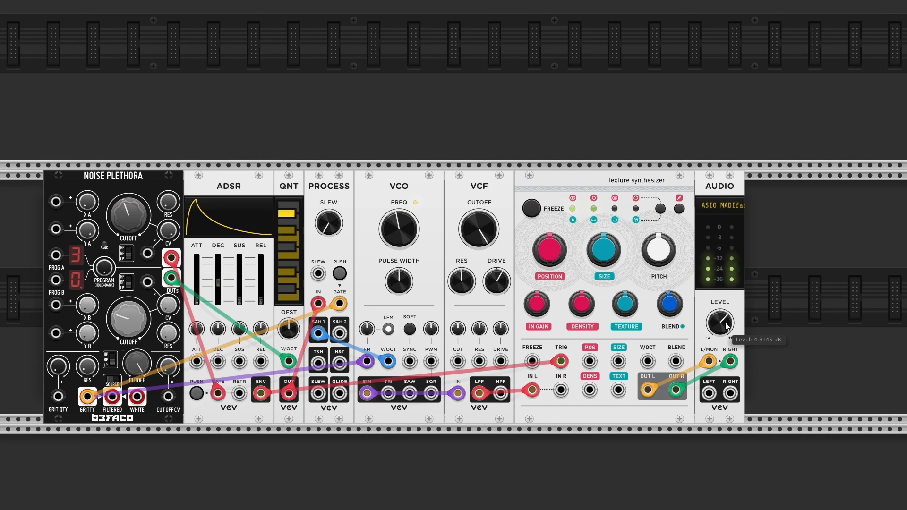
- Feed the VCF from the VCO's saw output instead of sine, and adjust the VCF cutoff
mouse_move(576, 309)
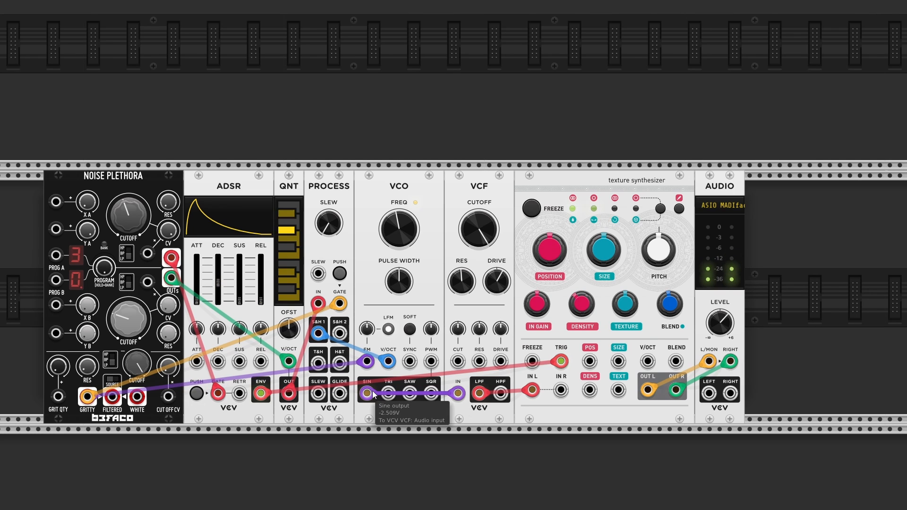
left_click_drag(479, 229, 479, 259)
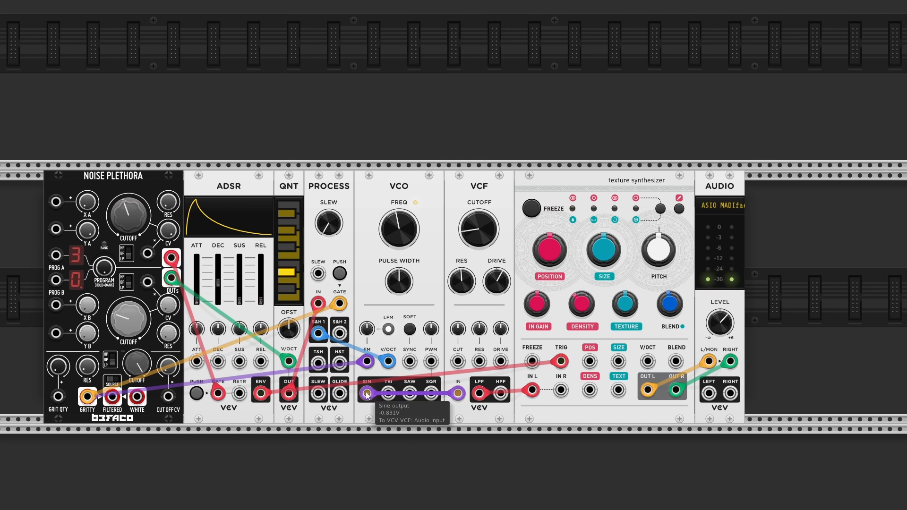
left_click_drag(367, 392, 410, 393)
mouse_move(478, 229)
left_mouse_down()
mouse_move(478, 189)
mouse_move(475, 235)
mouse_move(476, 219)
mouse_move(486, 223)
left_mouse_up()
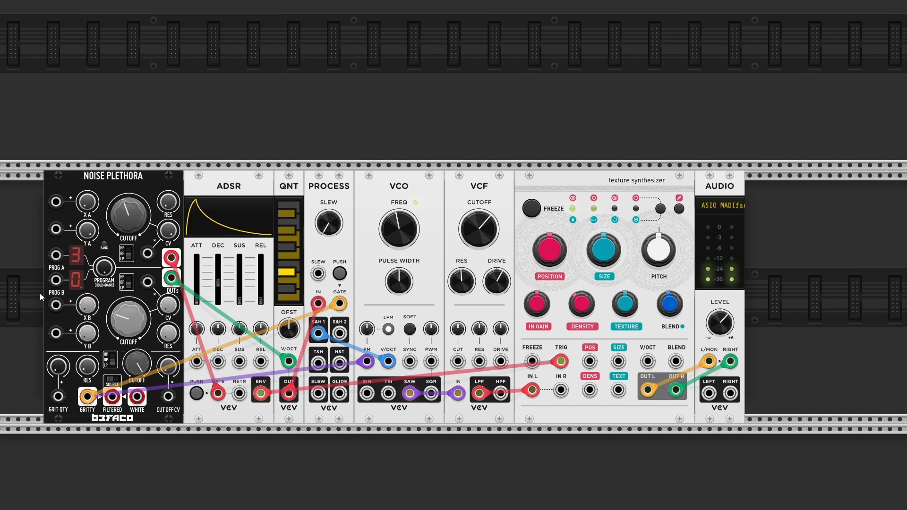
- Adjust Cutoff B and lower Cutoff A on Noise Plethora in the texture synthesizer patch
mouse_move(126, 321)
left_mouse_down()
mouse_move(126, 290)
mouse_move(126, 309)
left_mouse_up()
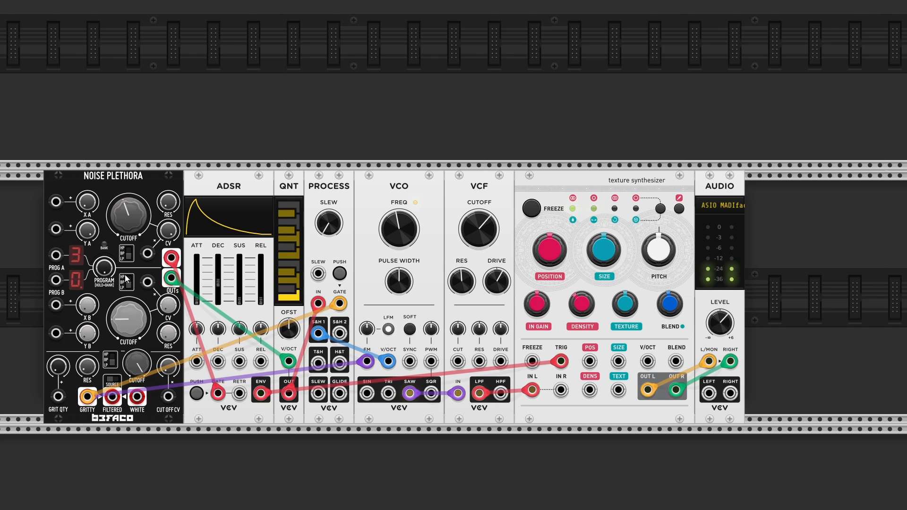
mouse_move(127, 215)
left_mouse_down()
mouse_move(127, 196)
mouse_move(128, 222)
left_mouse_up()
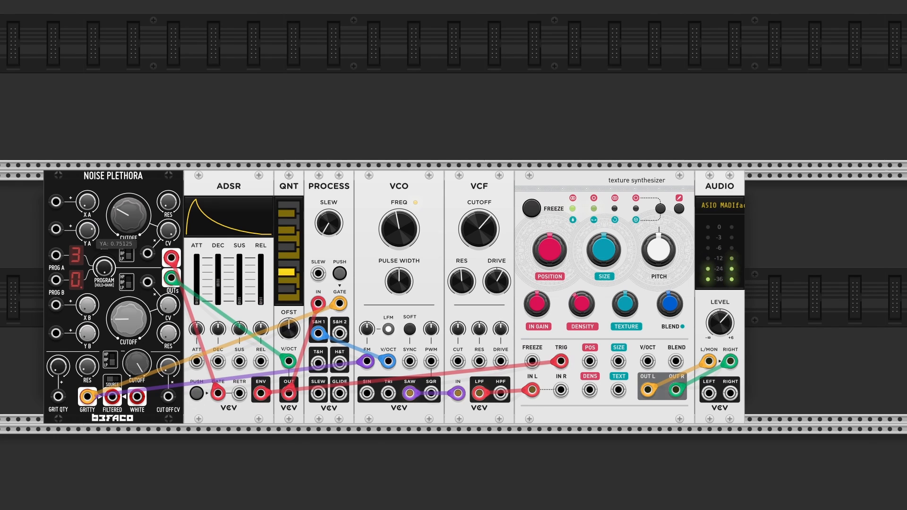